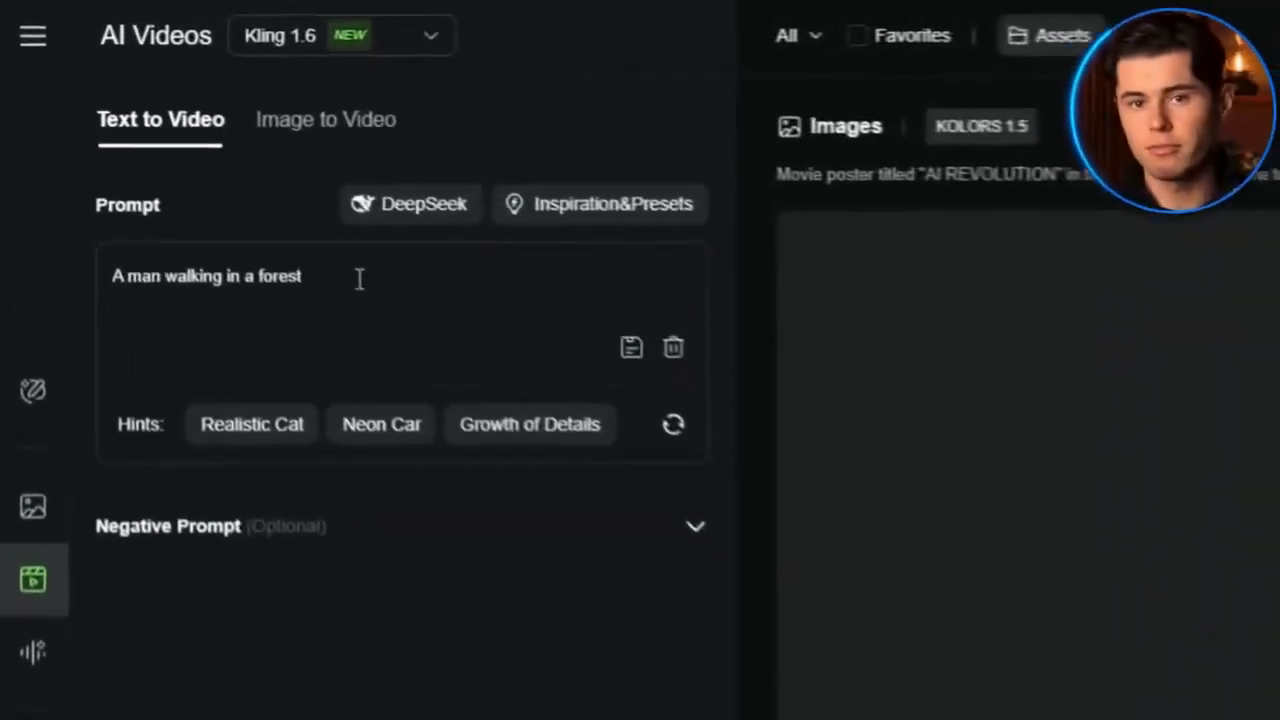
# Replace the forest prompt with a detailed one: a rugged explorer in a leather jacket navigating a misty pine forest, camera tracking forward
pyautogui.press('BackSpace')
pyautogui.press('BackSpace')
pyautogui.press('BackSpace')
pyautogui.press('BackSpace')
pyautogui.press('BackSpace')
pyautogui.press('BackSpace')
pyautogui.press('BackSpace')
pyautogui.press('BackSpace')
pyautogui.press('BackSpace')
pyautogui.press('BackSpace')
pyautogui.press('BackSpace')
pyautogui.press('BackSpace')
pyautogui.press('BackSpace')
pyautogui.press('BackSpace')
pyautogui.press('BackSpace')
pyautogui.press('BackSpace')
pyautogui.press('BackSpace')
pyautogui.press('BackSpace')
pyautogui.press('BackSpace')
pyautogui.press('BackSpace')
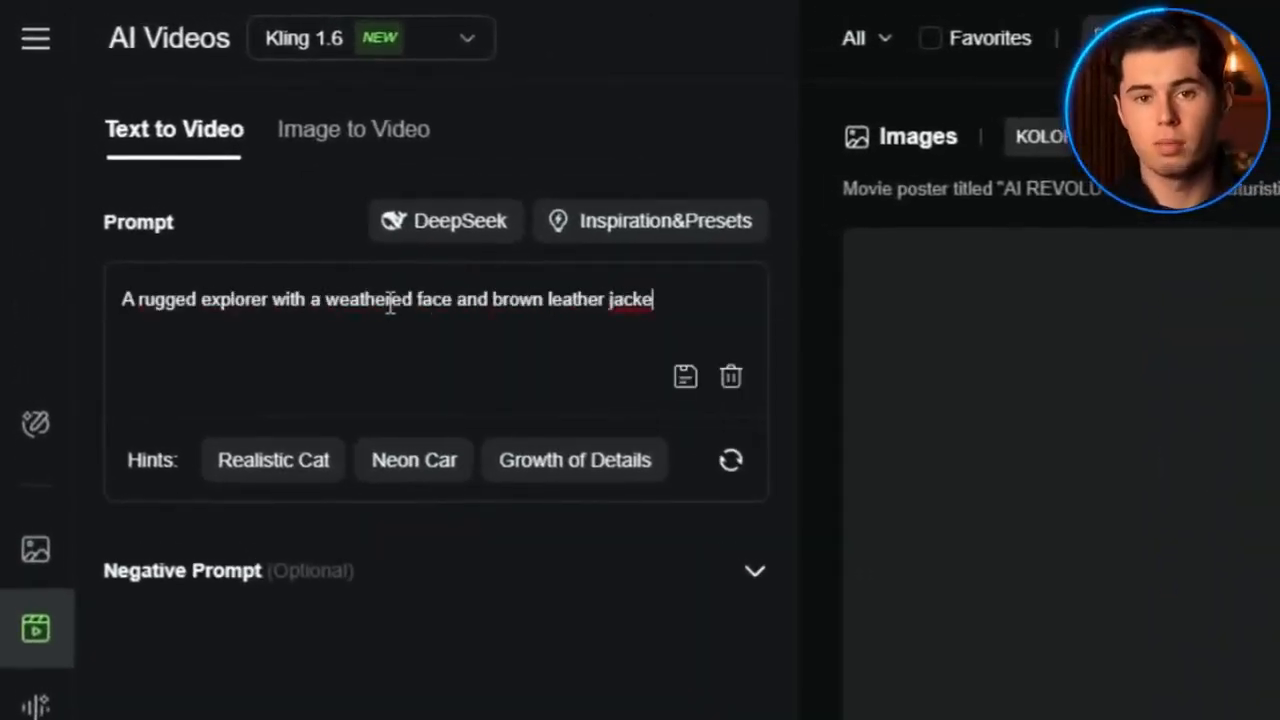
pyautogui.write('ully navigates through a dense, misty forest with towering pine trees.')
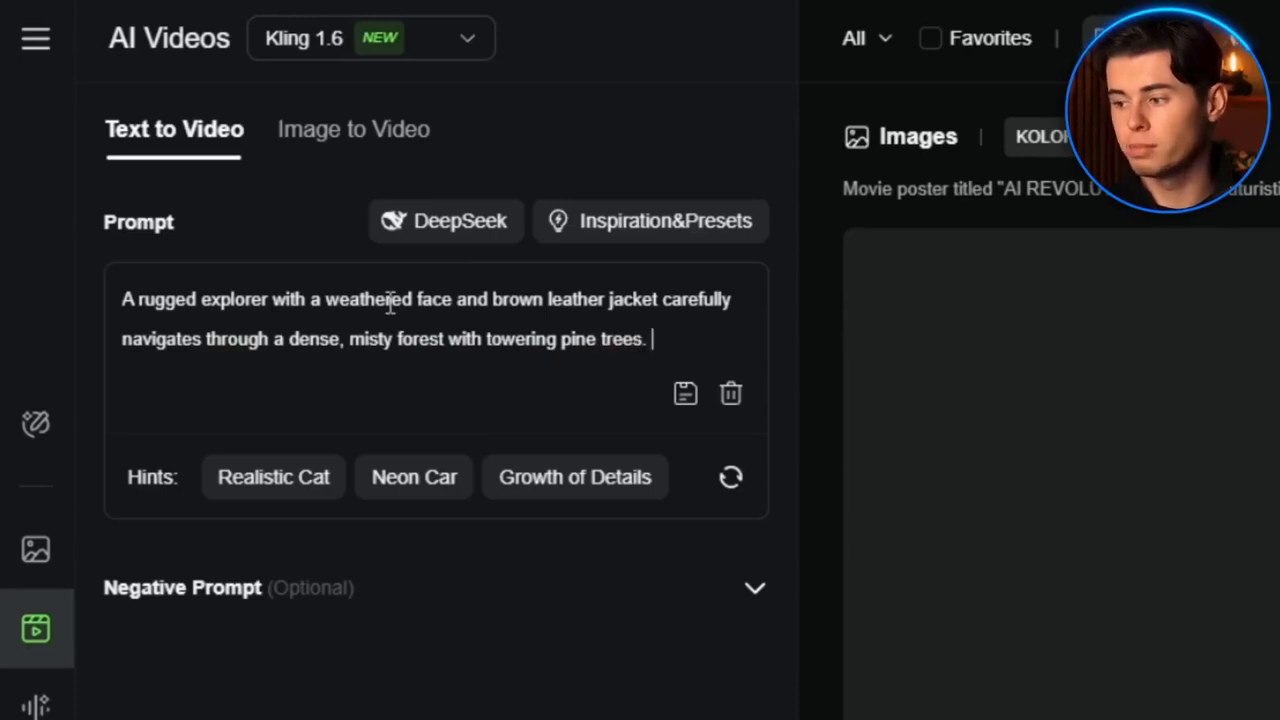
pyautogui.write('en sunlight filters through the canopy, creating dramatic shadows, photore')
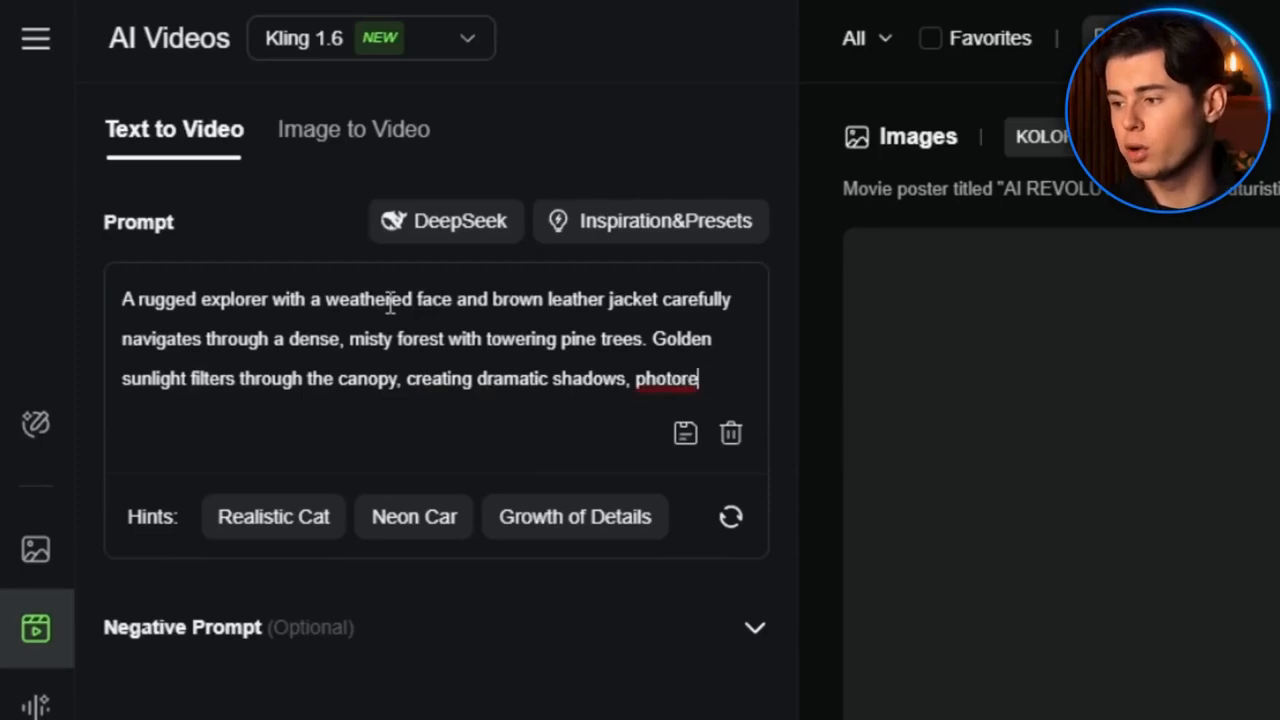
pyautogui.write(' The camera slowly tracks forward, following him from behind')
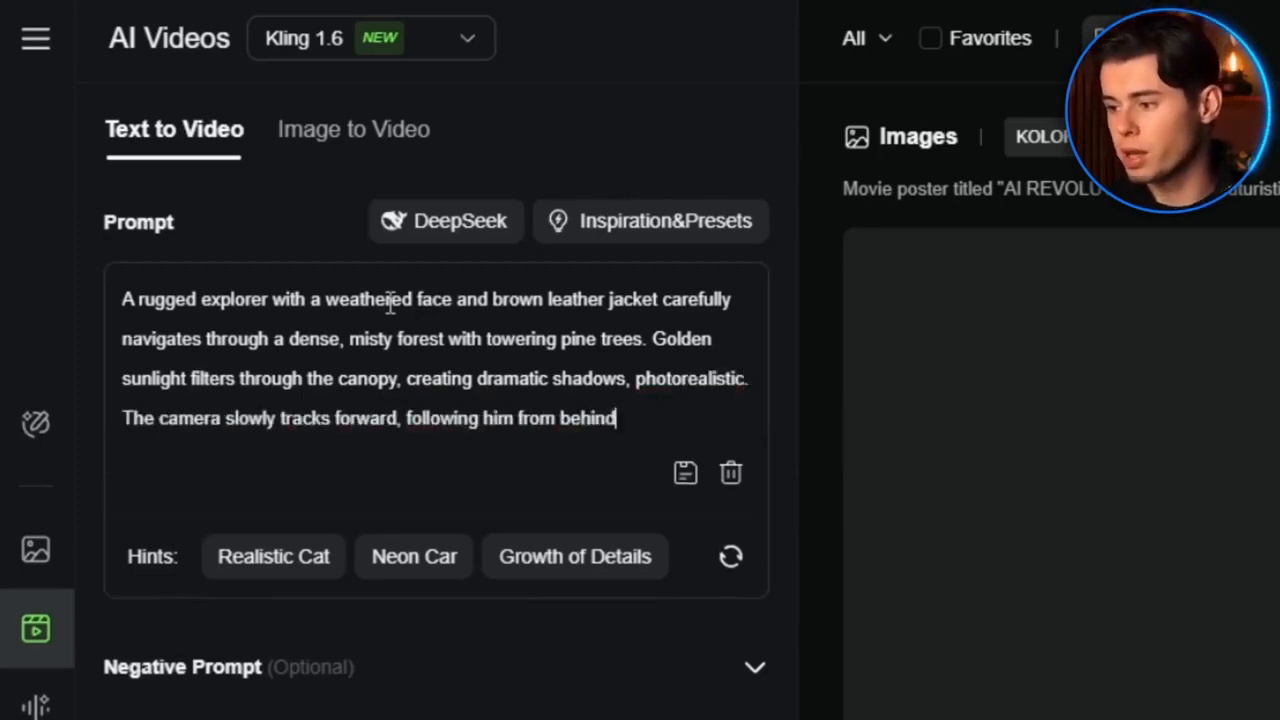
pyautogui.write(' as he moves deepe')
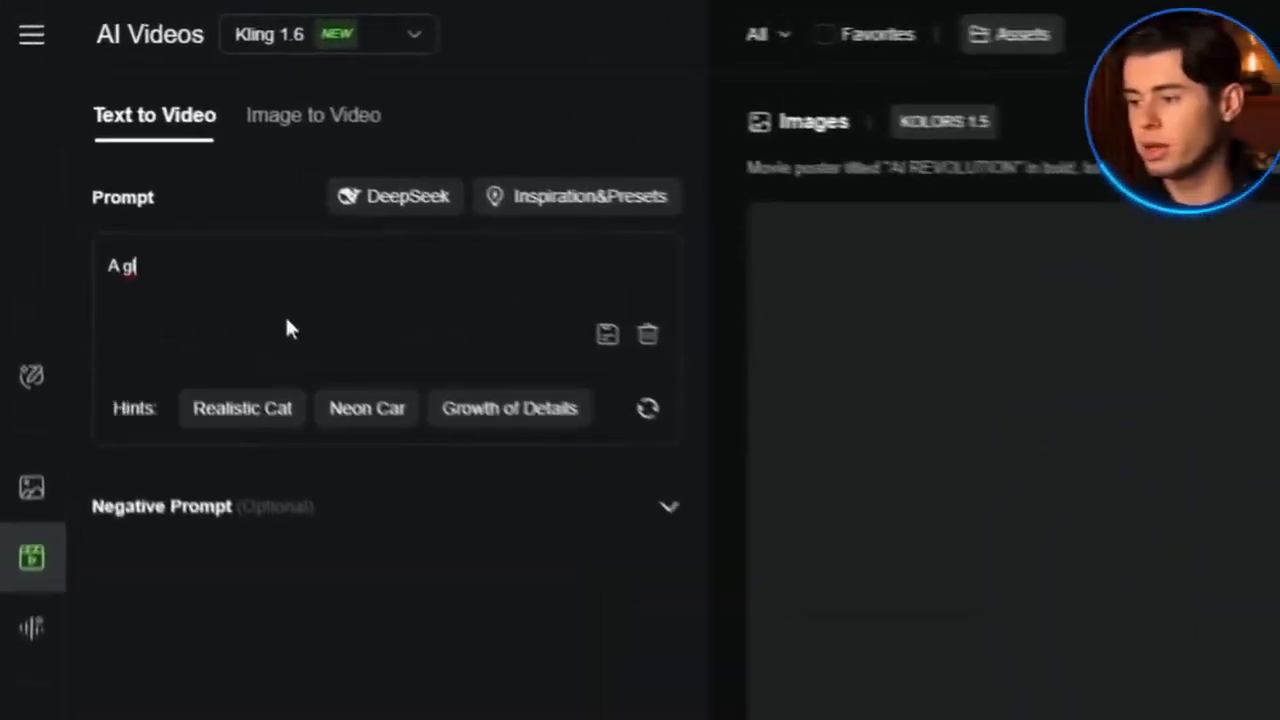
# Write a text-to-video prompt describing a gleaming futuristic metropolis with flying vehicles, the camera descending through traffic to reveal the street level
pyautogui.write('eaming futuristic')
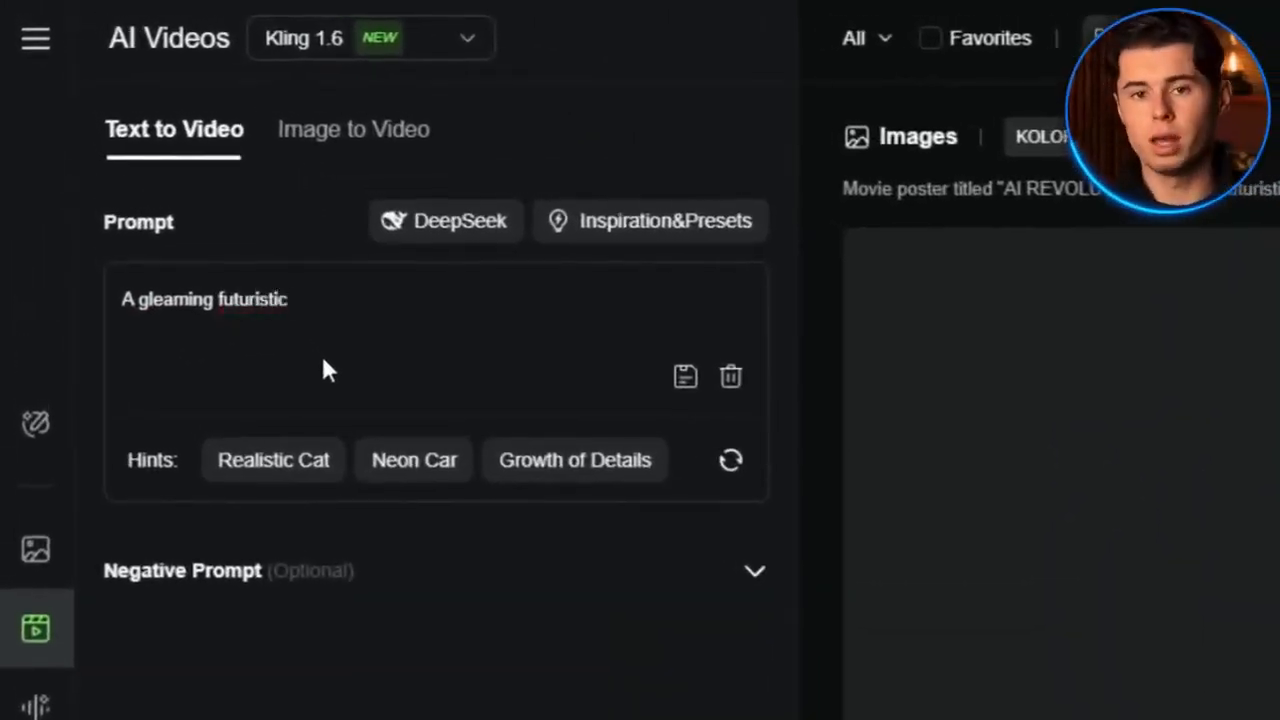
pyautogui.write(' metropolis with towering glass skyscrapers')
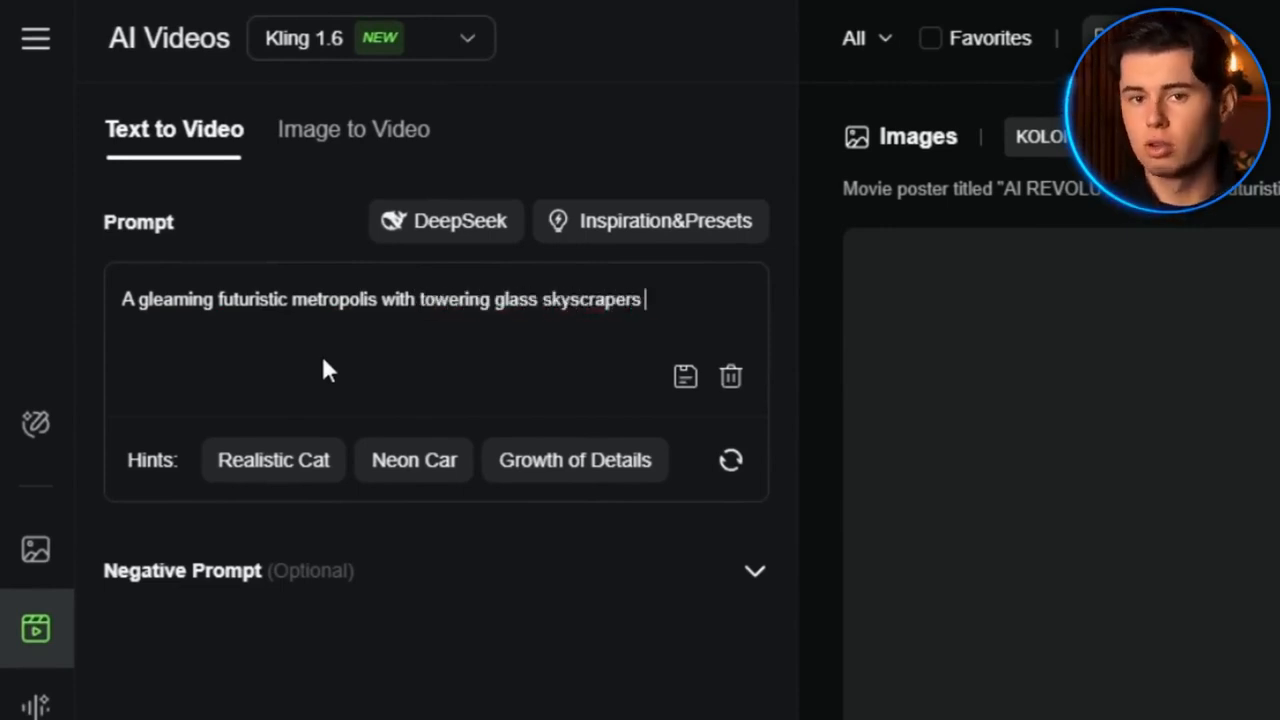
pyautogui.write(' and flying vehicles zooming between buildings. The city is bustling wi')
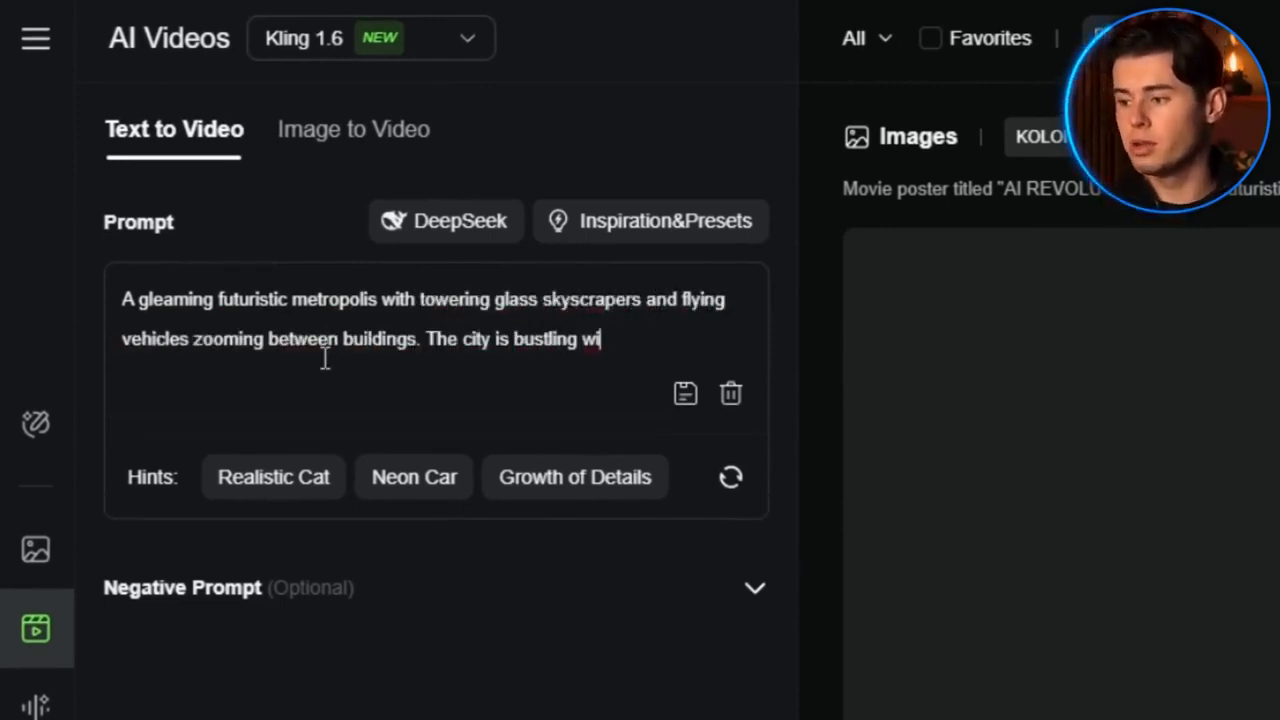
pyautogui.write(' as holographic advertisements illuminate the streets below.')
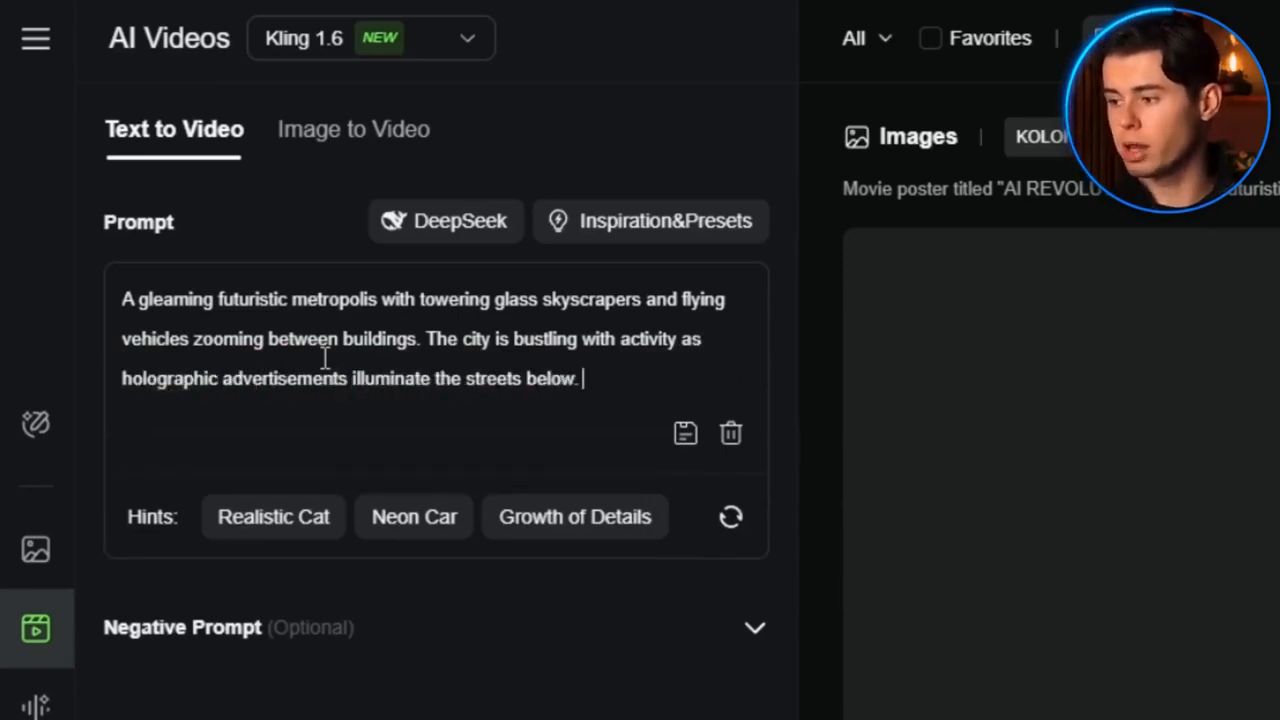
pyautogui.write('off wet pavement after a recent rainfall. The camera starts high')
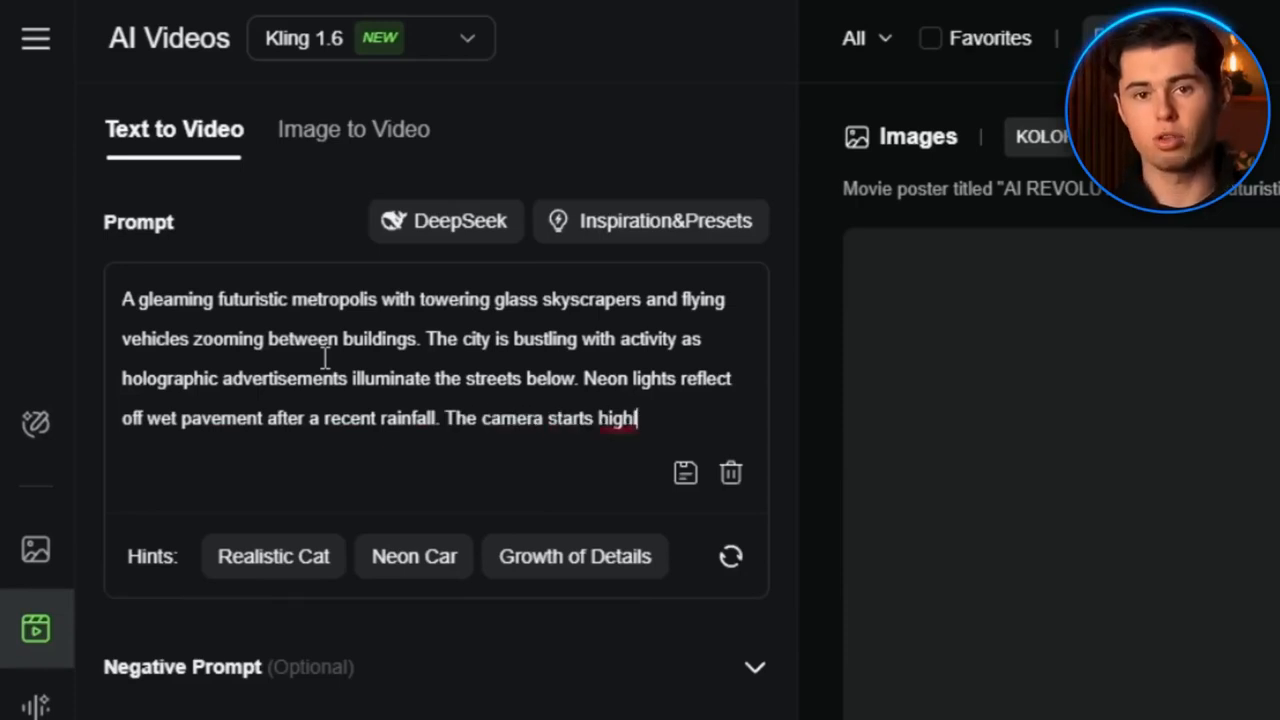
pyautogui.write('the city and gradually descends, moving through the layers of flying traffic')
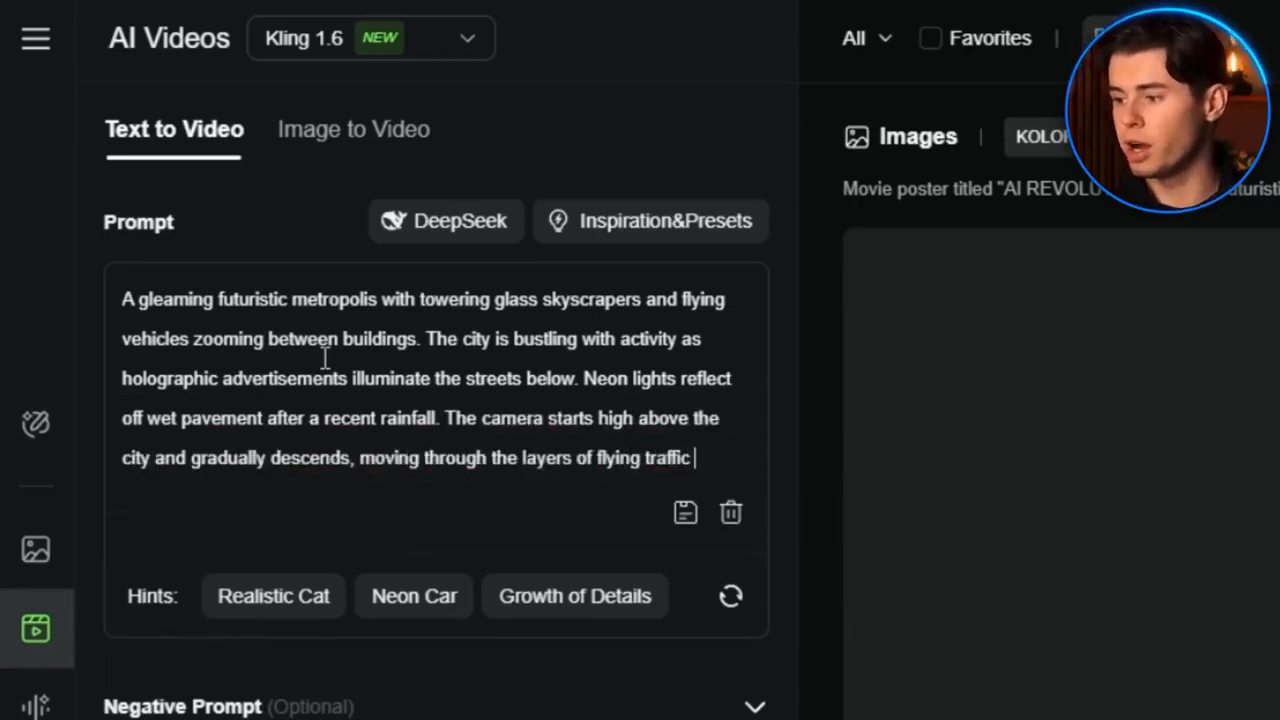
pyautogui.write(' to reveal the street level.')
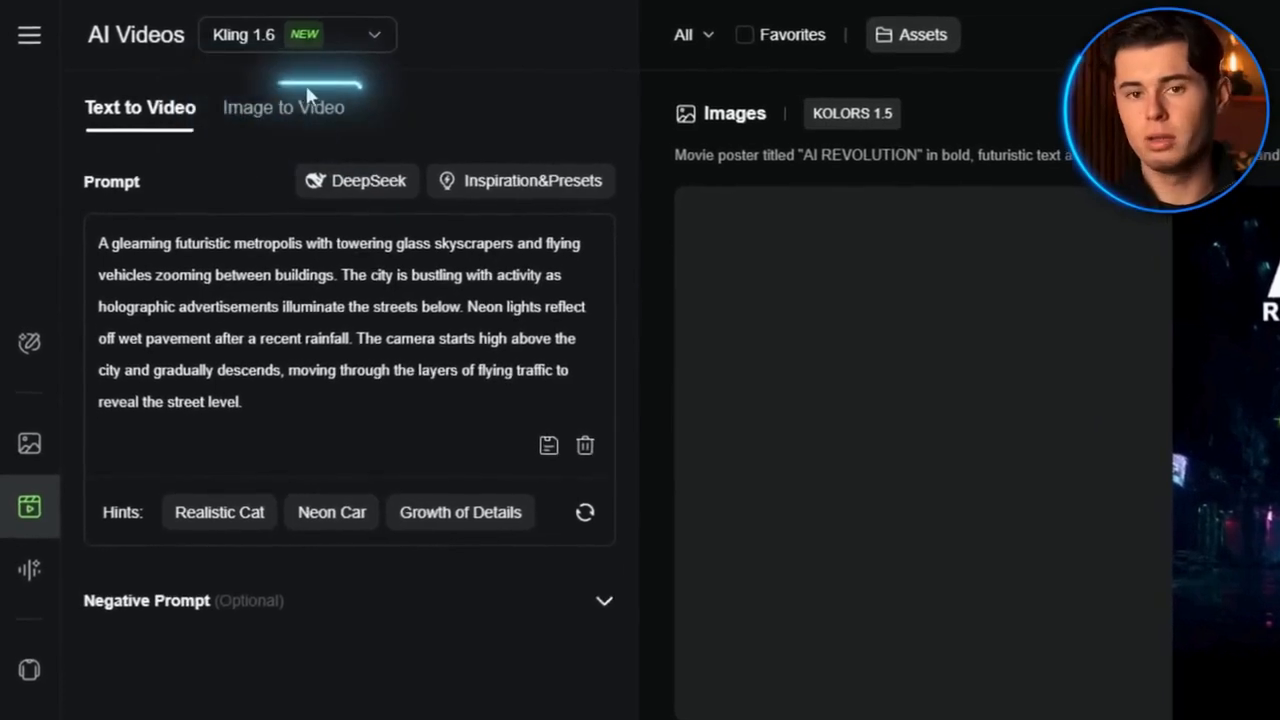
# Switch to Image to Video and replace the prompt with the woman's hair and clothes moving in the mountain breeze, camera pulling back
pyautogui.click(260, 110)
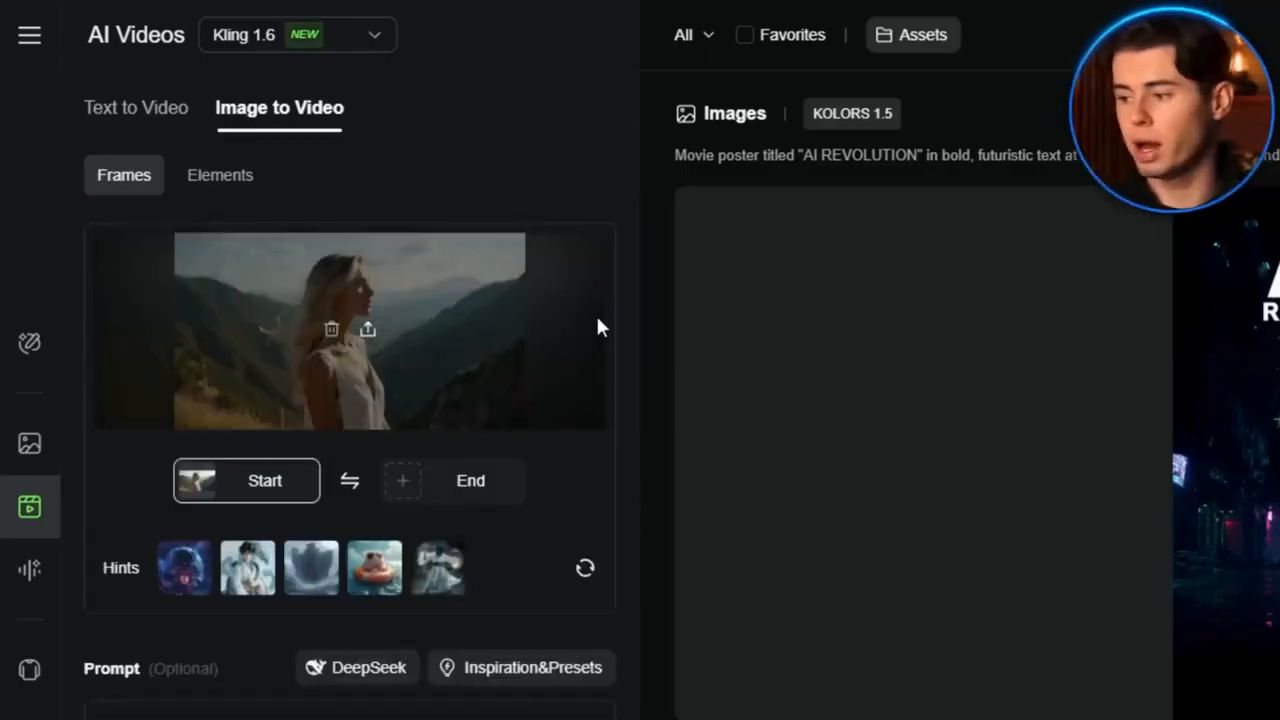
pyautogui.scroll(-3, 436, 602)
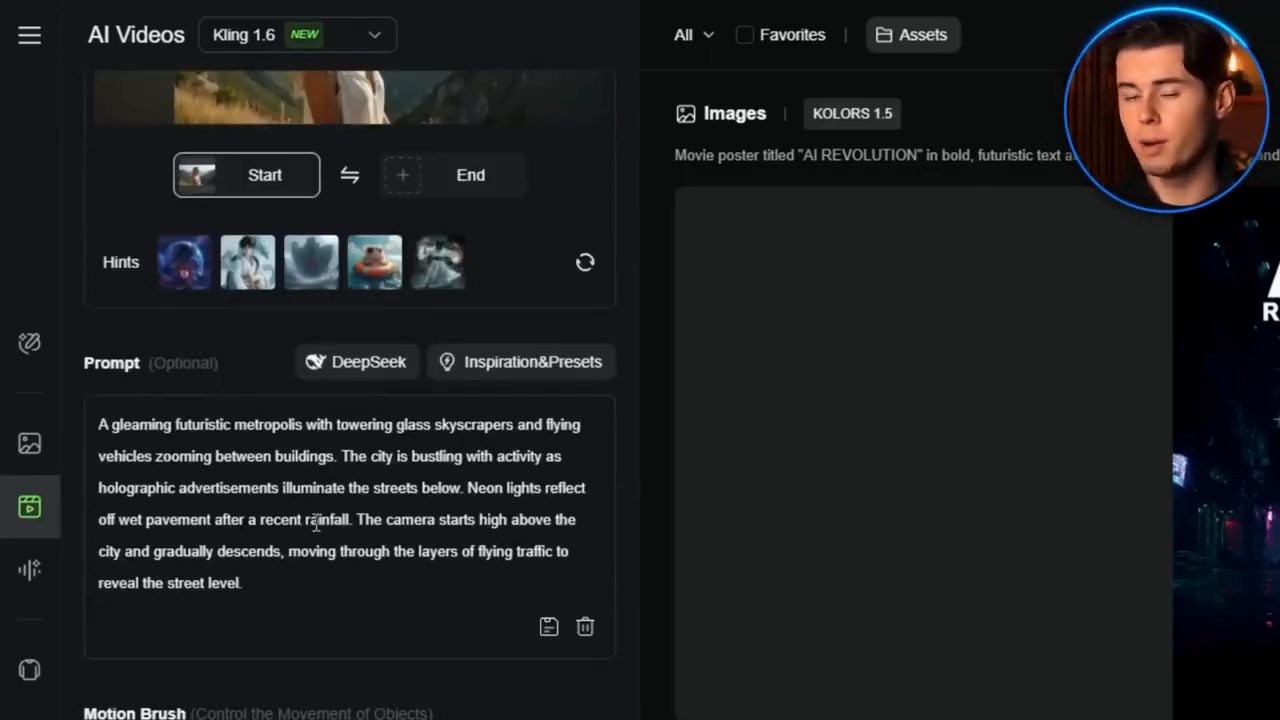
pyautogui.tripleClick(316, 519)
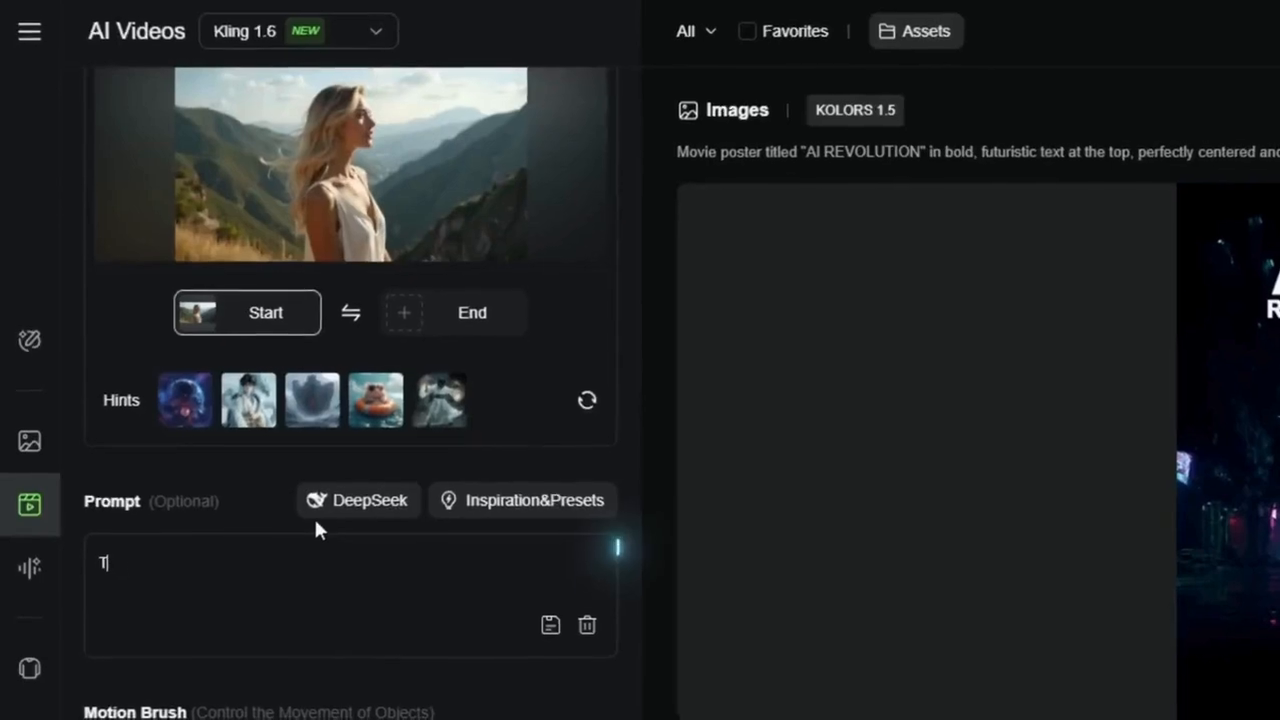
pyautogui.write("The woman's hair and clothes ")
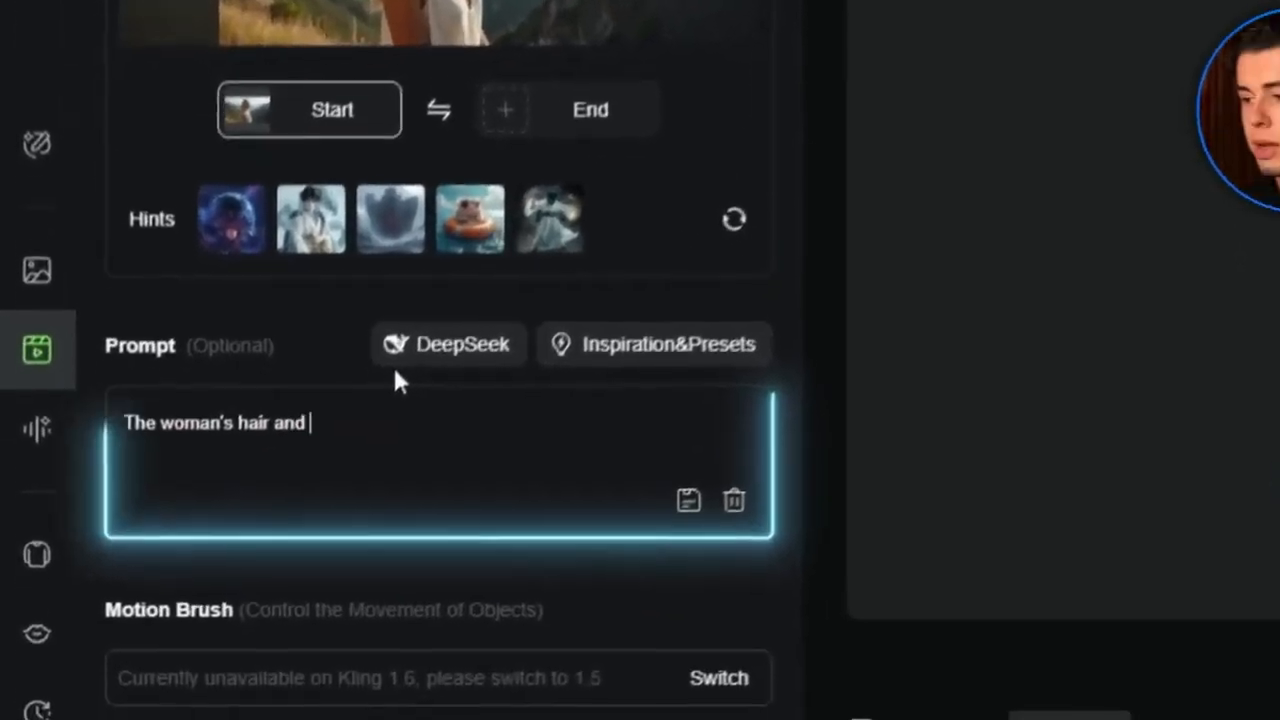
pyautogui.write('gently move in the mountain ')
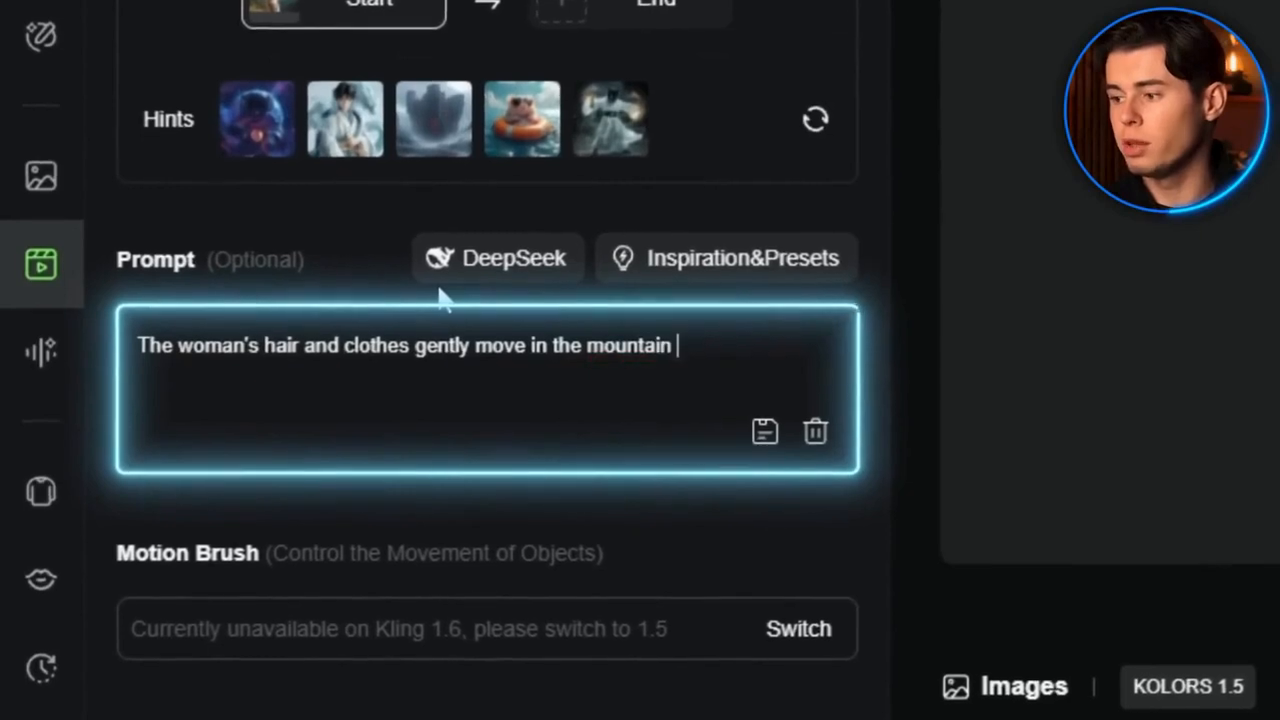
pyautogui.write('breeze as she takes a deep brea')
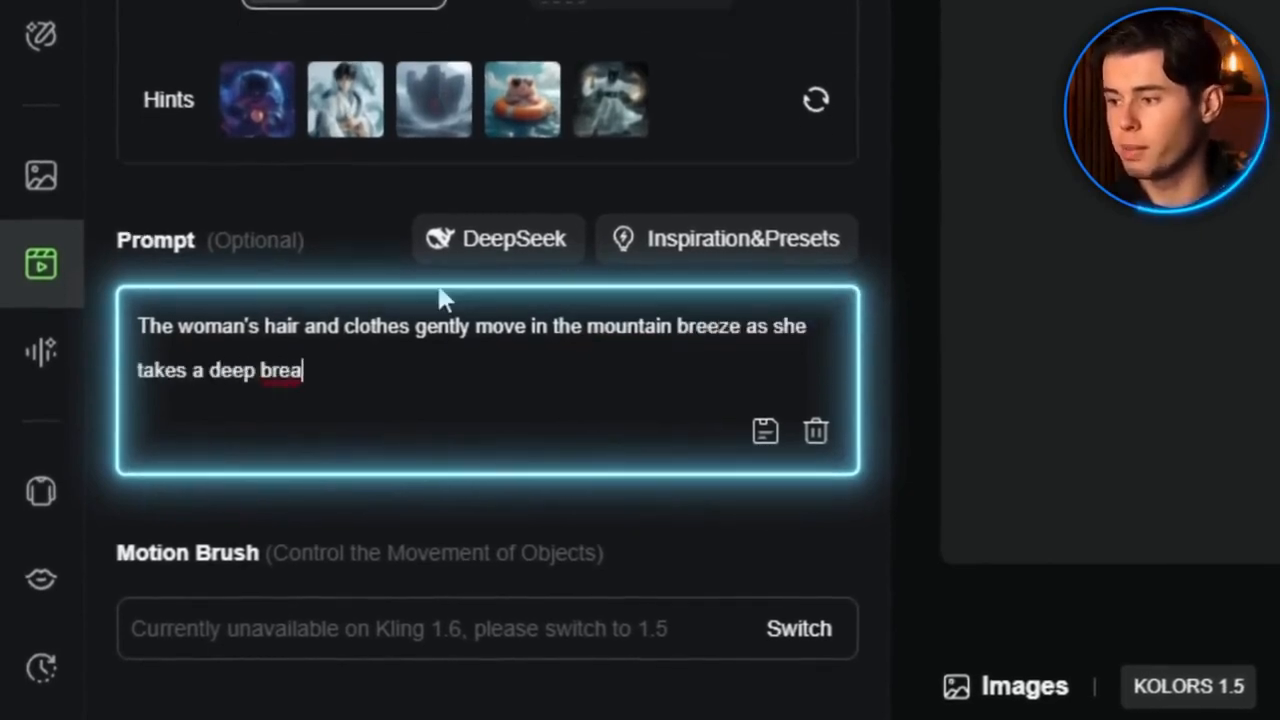
pyautogui.write('th of fresh air. The clouds in the backgrou')
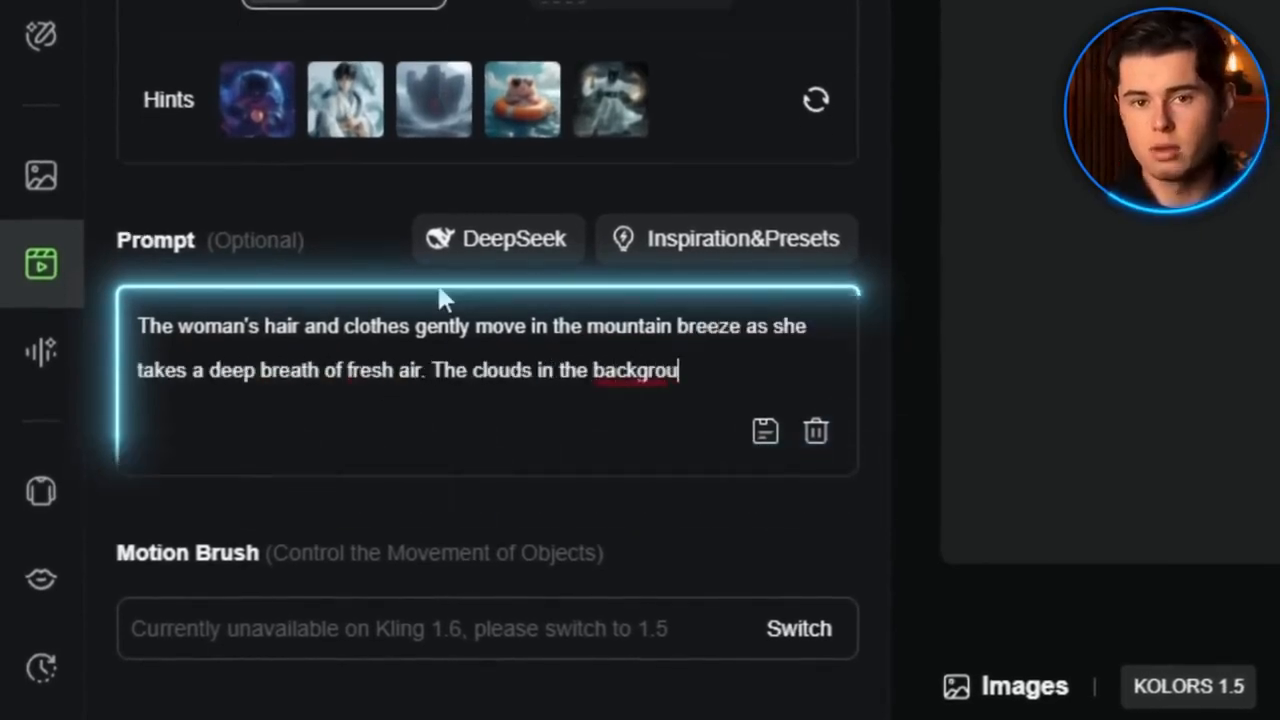
pyautogui.write('nd drift slowly across the sky while distant birds soar between peaks.')
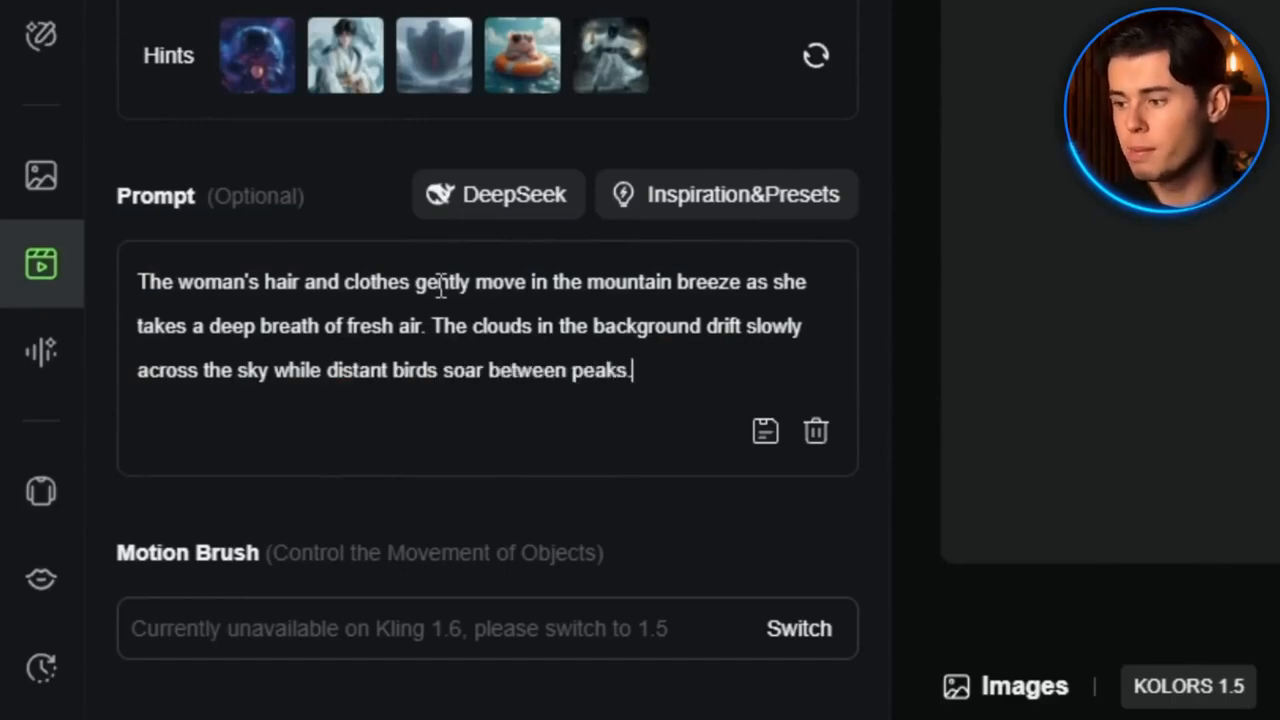
pyautogui.write(' The camera gradually pulls bac')
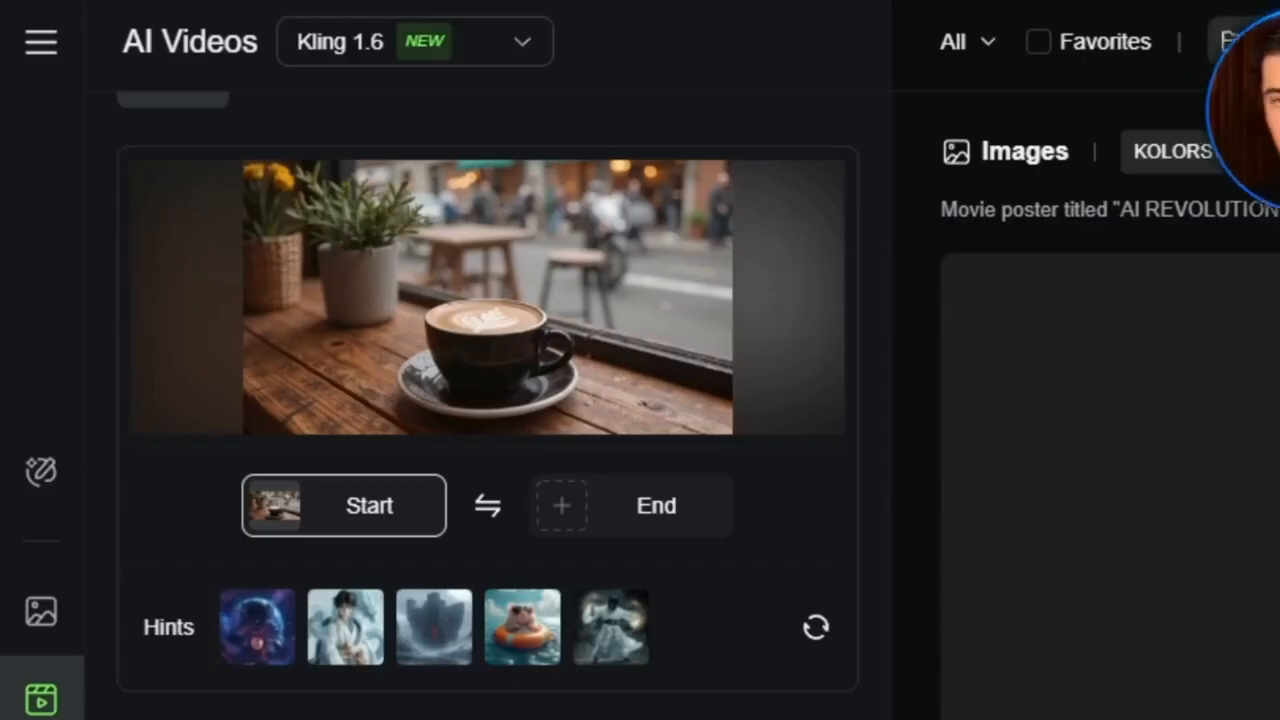
# Write a prompt for the coffee cup image: windowsill light, people passing outside, camera arcing around the cup while the background blurs
pyautogui.scroll(-3, 480, 400)
pyautogui.write('A coffee c')
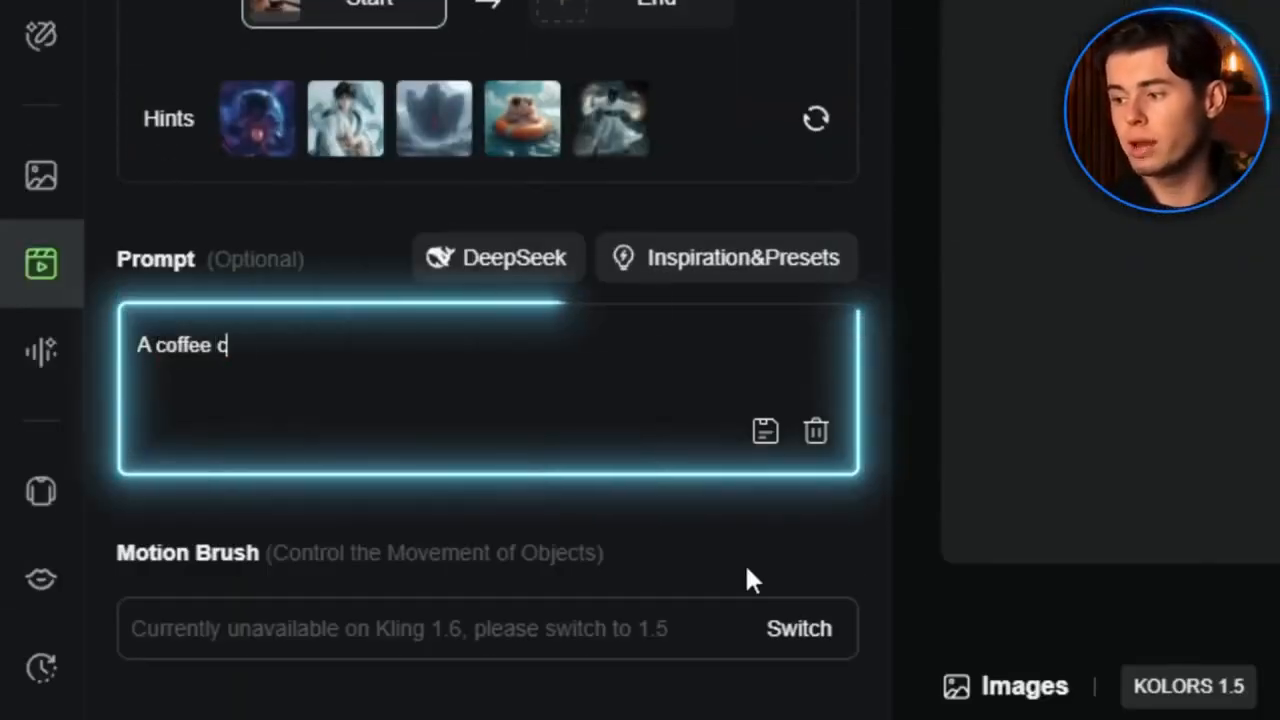
pyautogui.write('up sits on a wooden windowsill,')
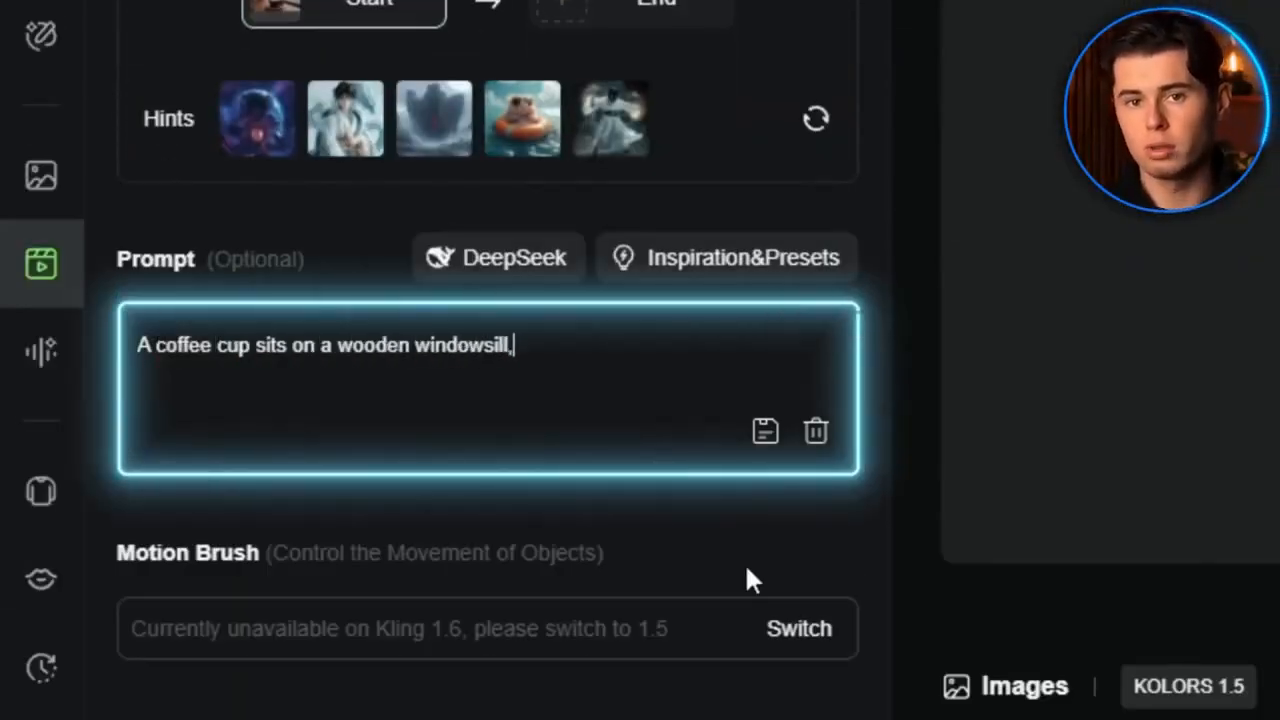
pyautogui.write(' with soft light coming through the window. Outside, people walk by on the busy street')
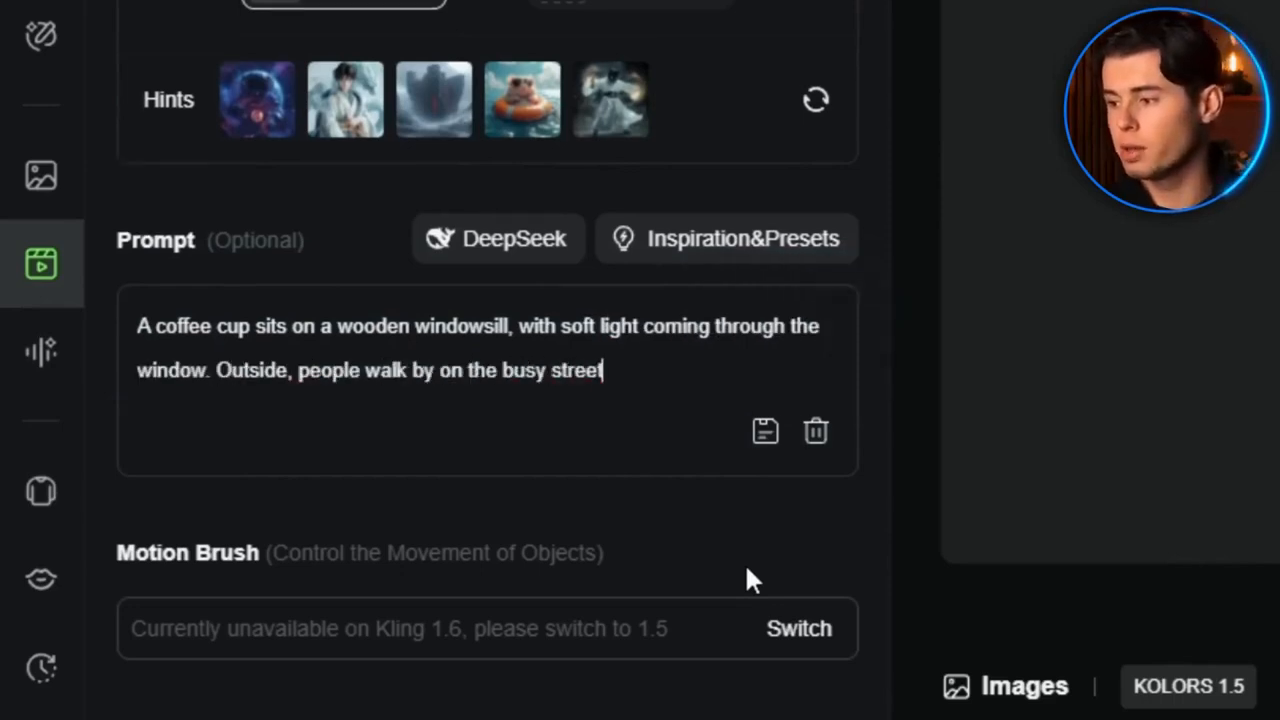
pyautogui.write(', some rushing, others stro')
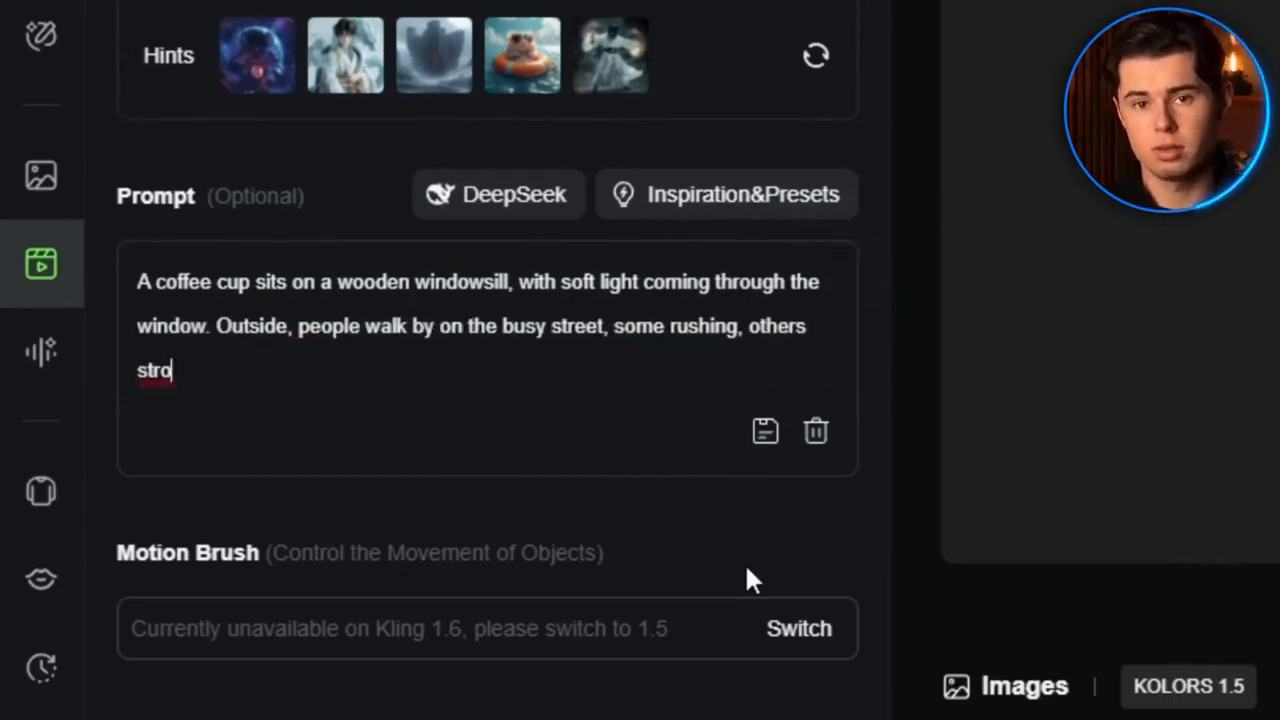
pyautogui.write('lling.ubtle arc around the cup, maintaining c')
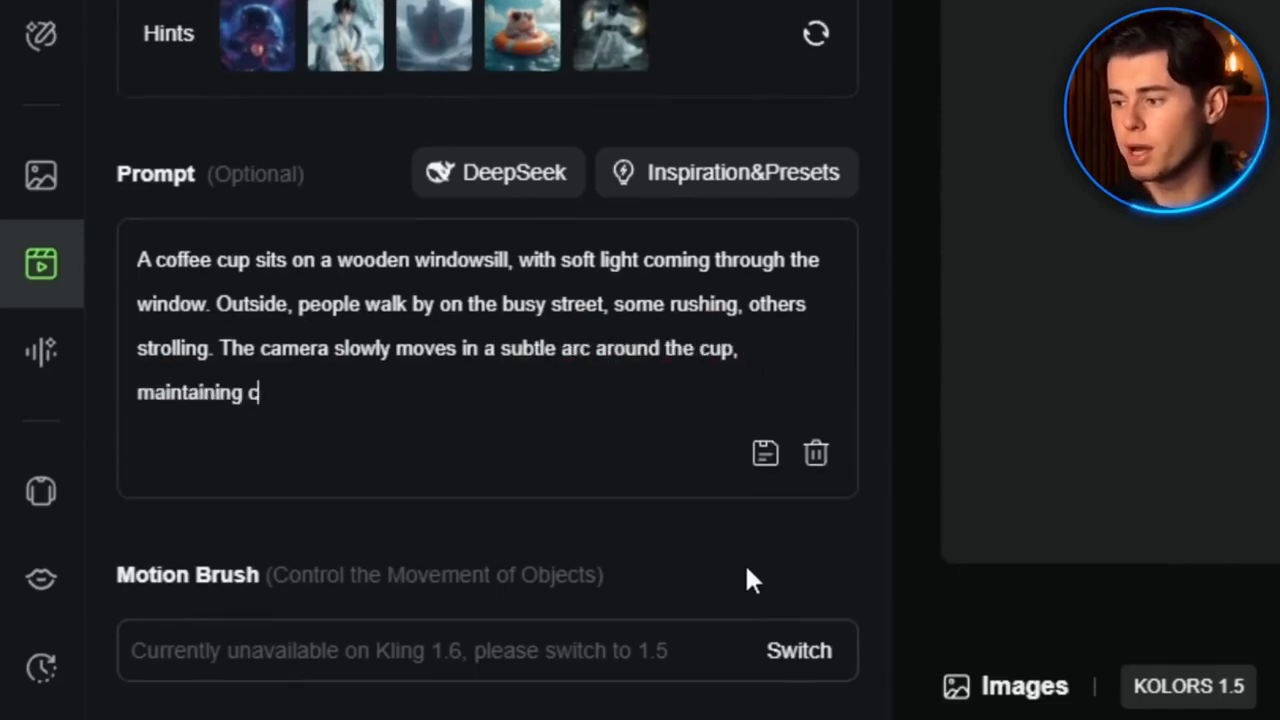
pyautogui.write('ocus on the coffee cup while the background gradually blurs.')
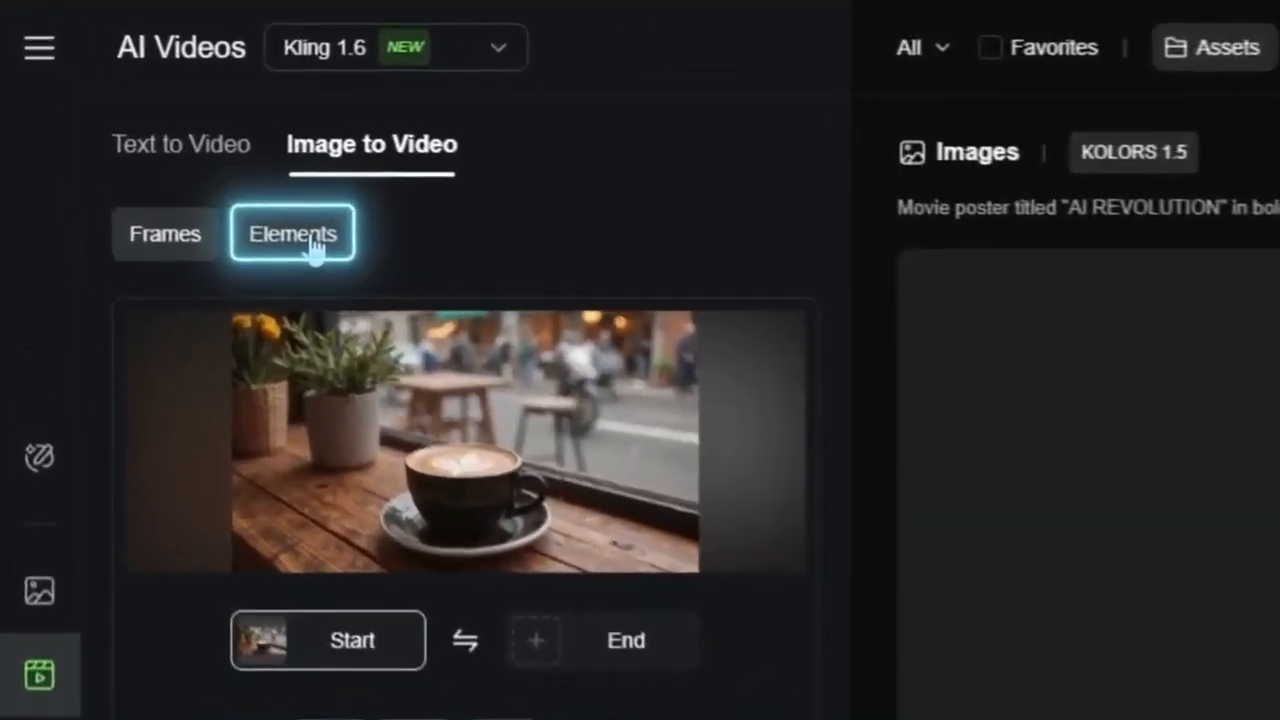
# Switch to Elements and write a prompt of the businessman presenting in a modern office, the camera slowly zooming in on him
pyautogui.click(240, 197)
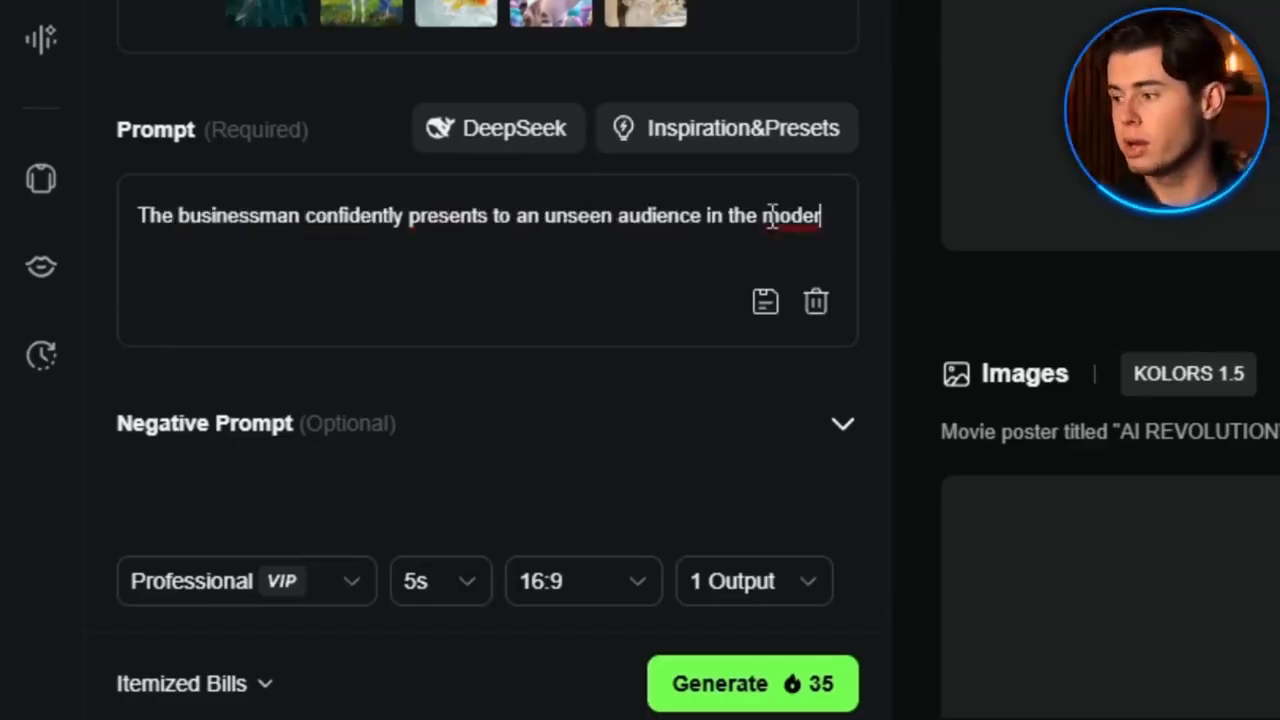
pyautogui.write('ern office space.')
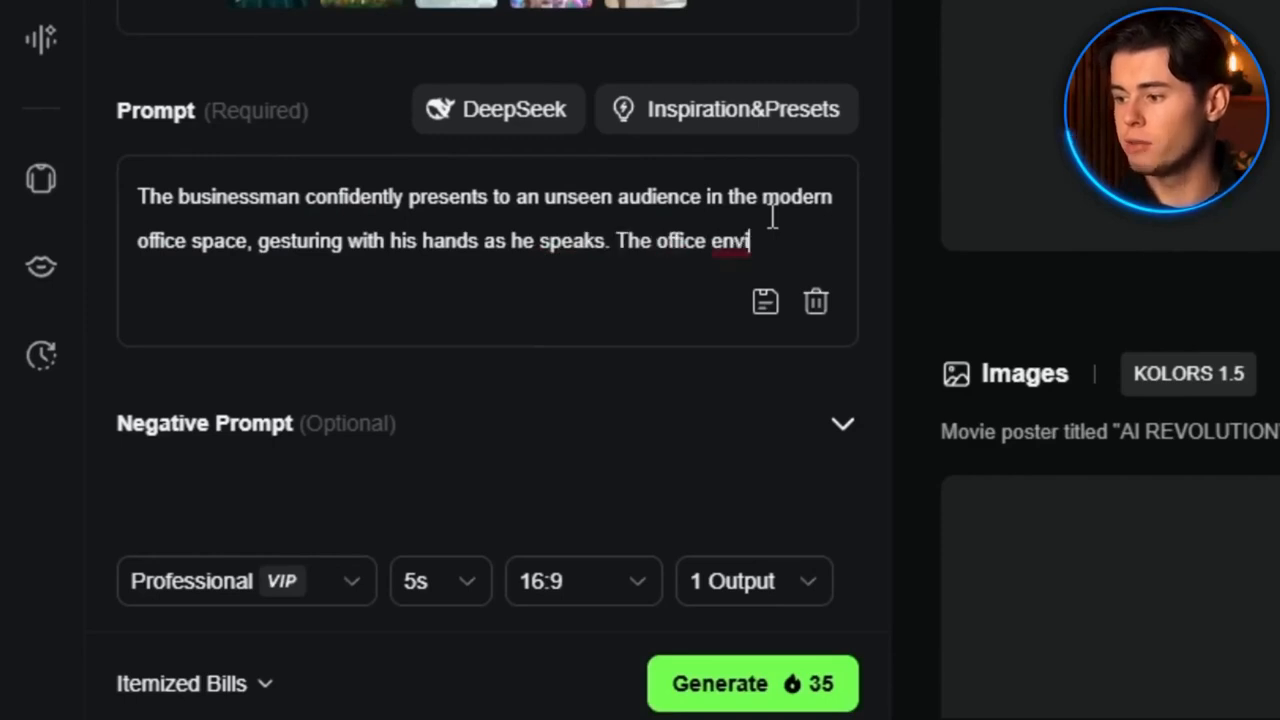
pyautogui.write(' remains static while he moves naturally. The camera slowly zooms in')
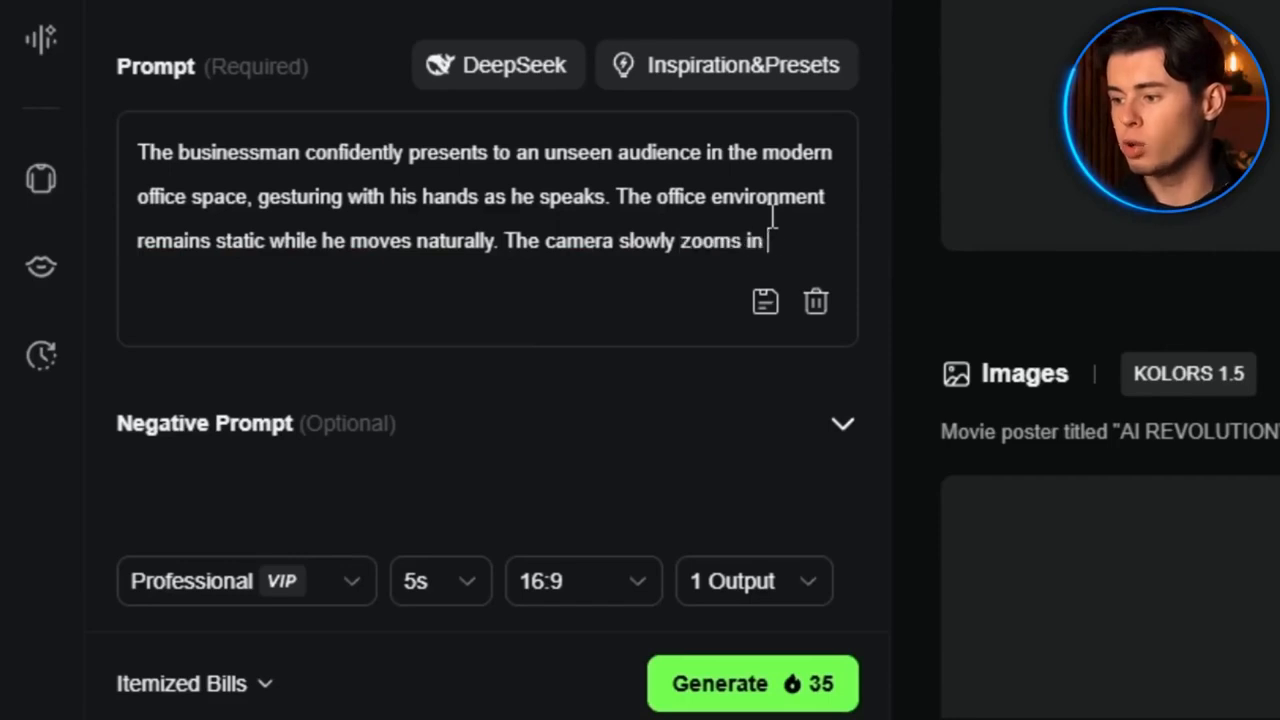
pyautogui.write(' as he deliv')
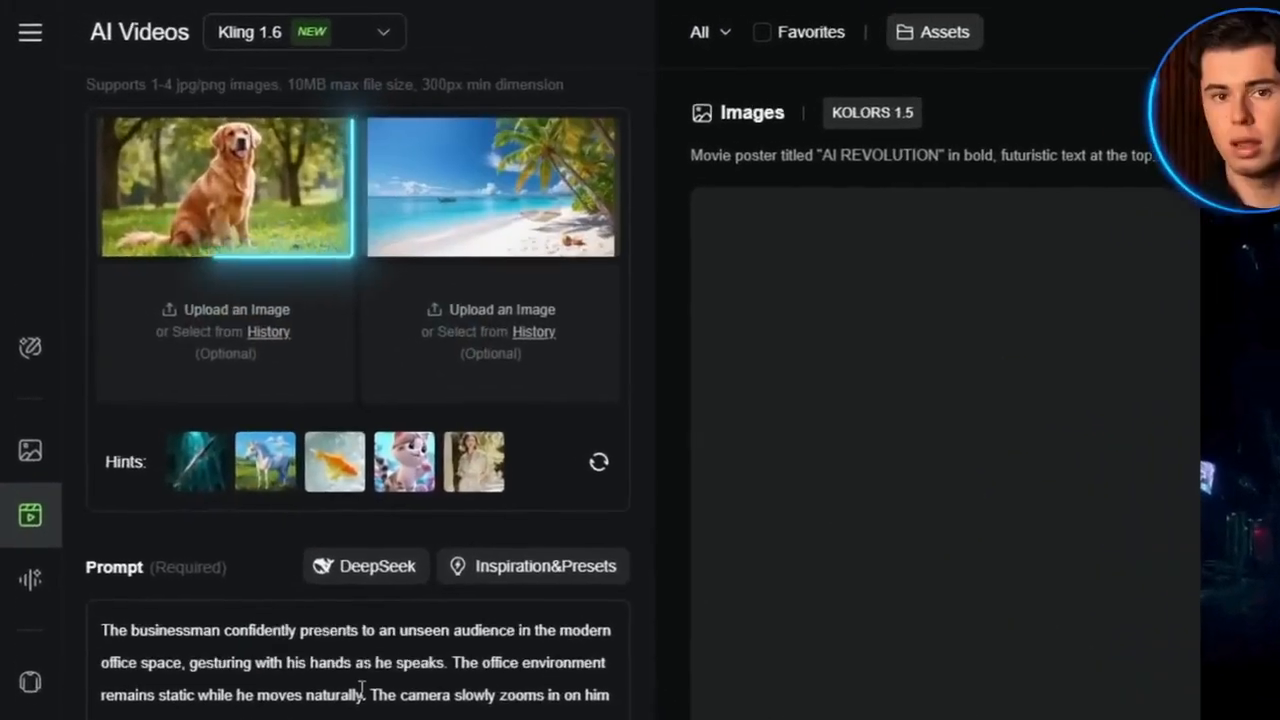
# Replace the prompt with the golden retriever running along the shoreline, kicking up sand, waves and seagulls, camera panning alongside from left to right
pyautogui.tripleClick(373, 673)
pyautogui.write('The golden retriever runs playful')
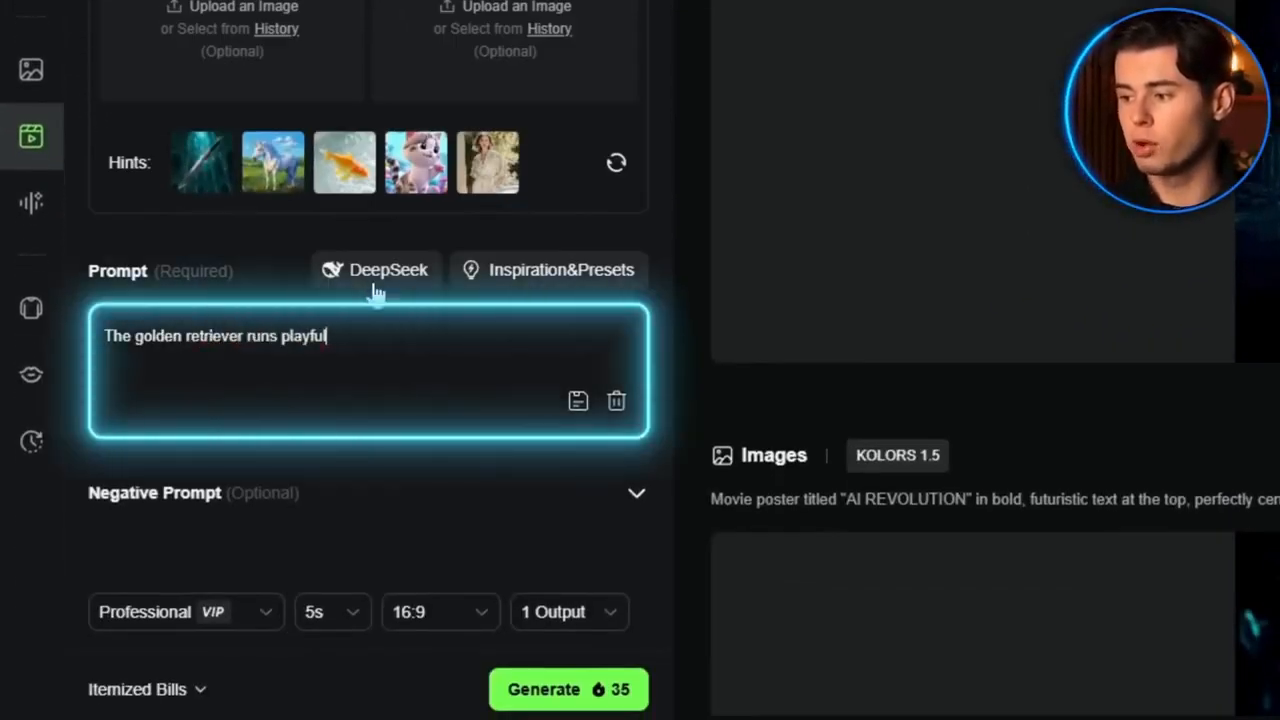
pyautogui.write('ly along the shoreline.')
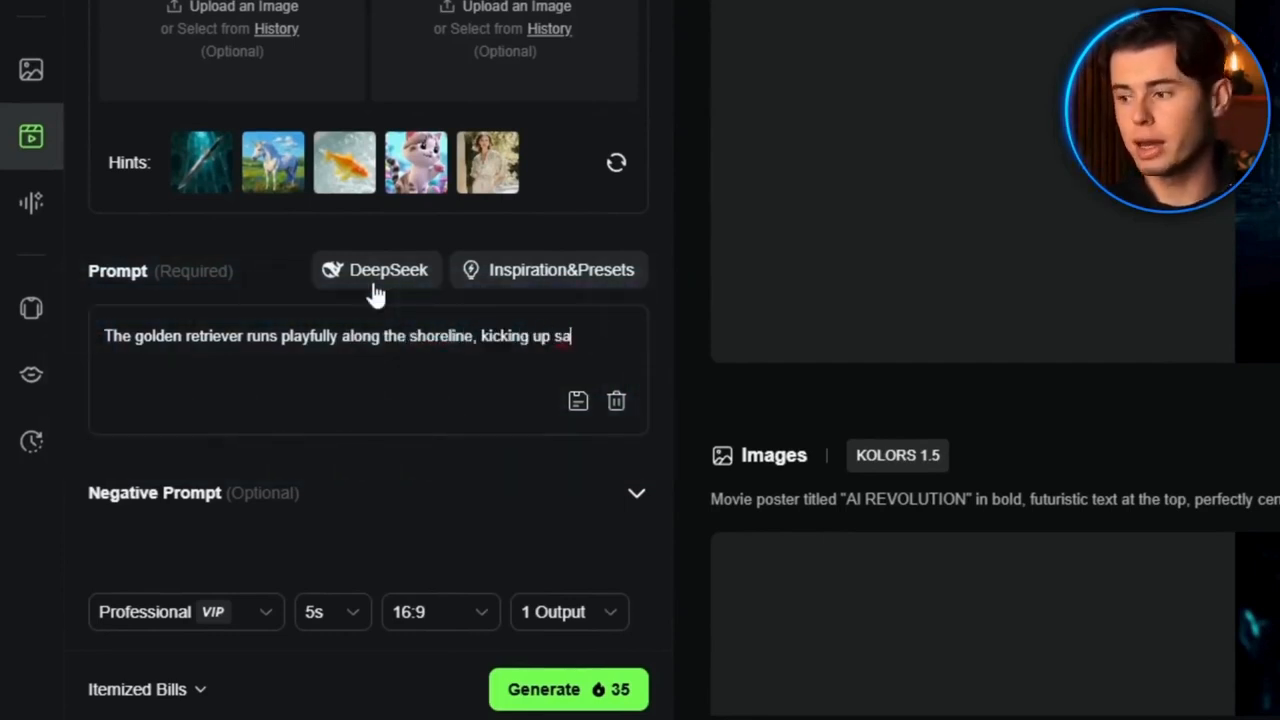
pyautogui.write(' kicking up sand and water as its paws hit the wet beach. ')
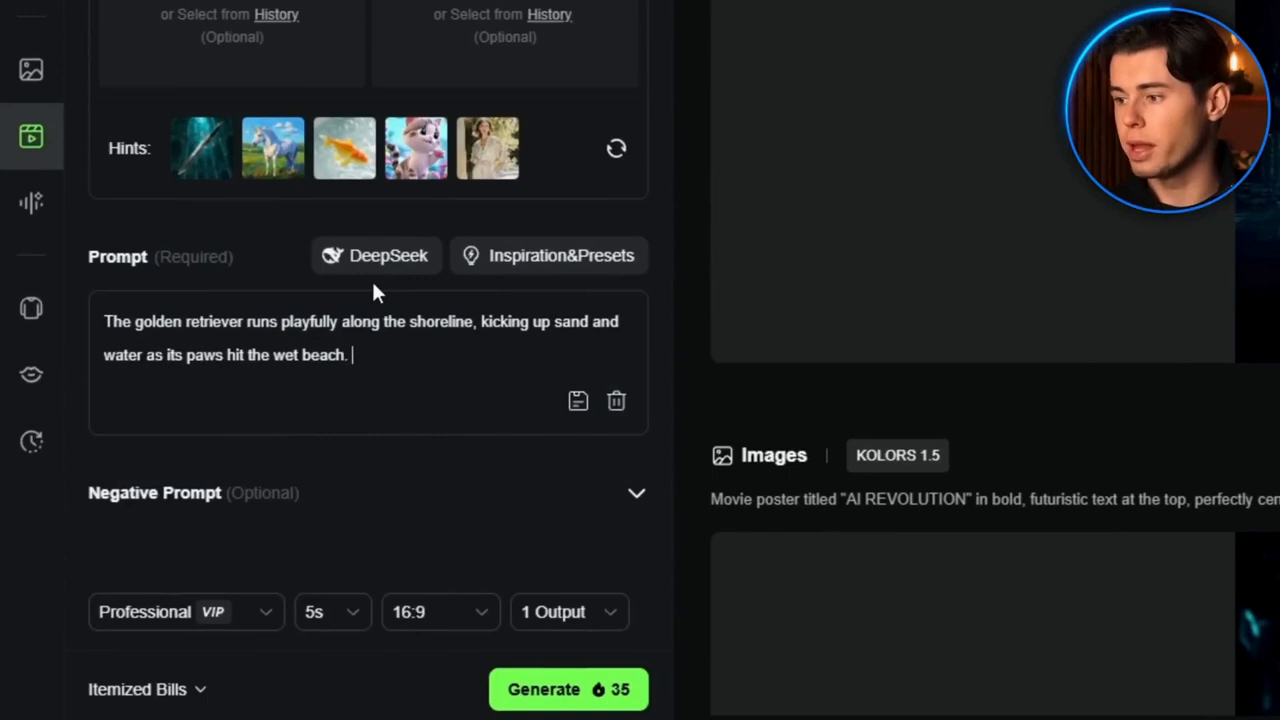
pyautogui.write('Its fur and ears bounce with ')
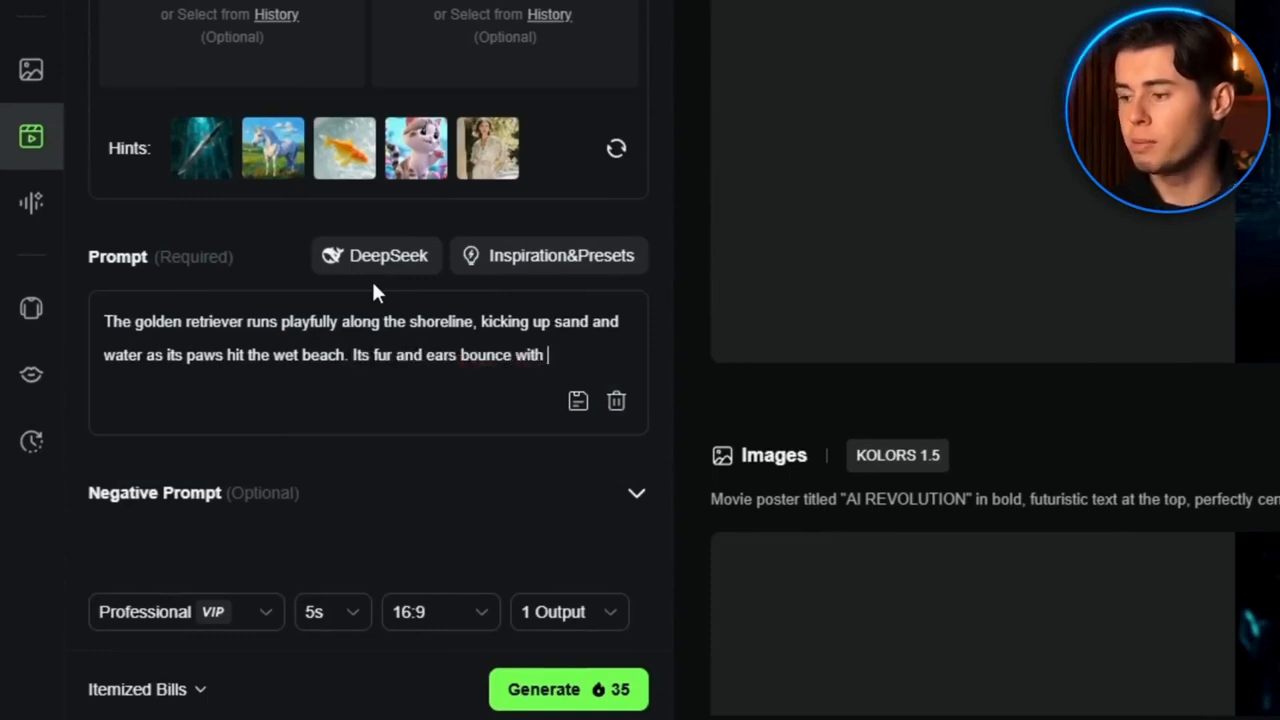
pyautogui.write('each stride as it chases after an unseen object. Waves gently')
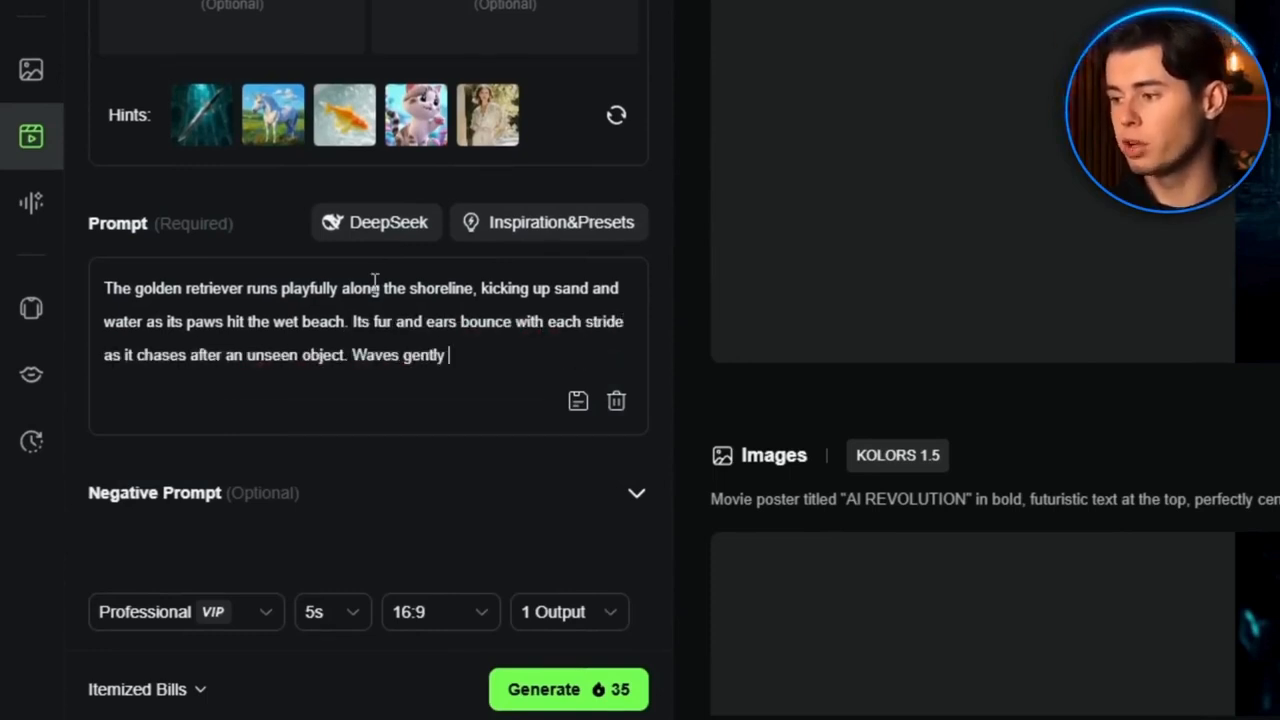
pyautogui.write('he backgrou')
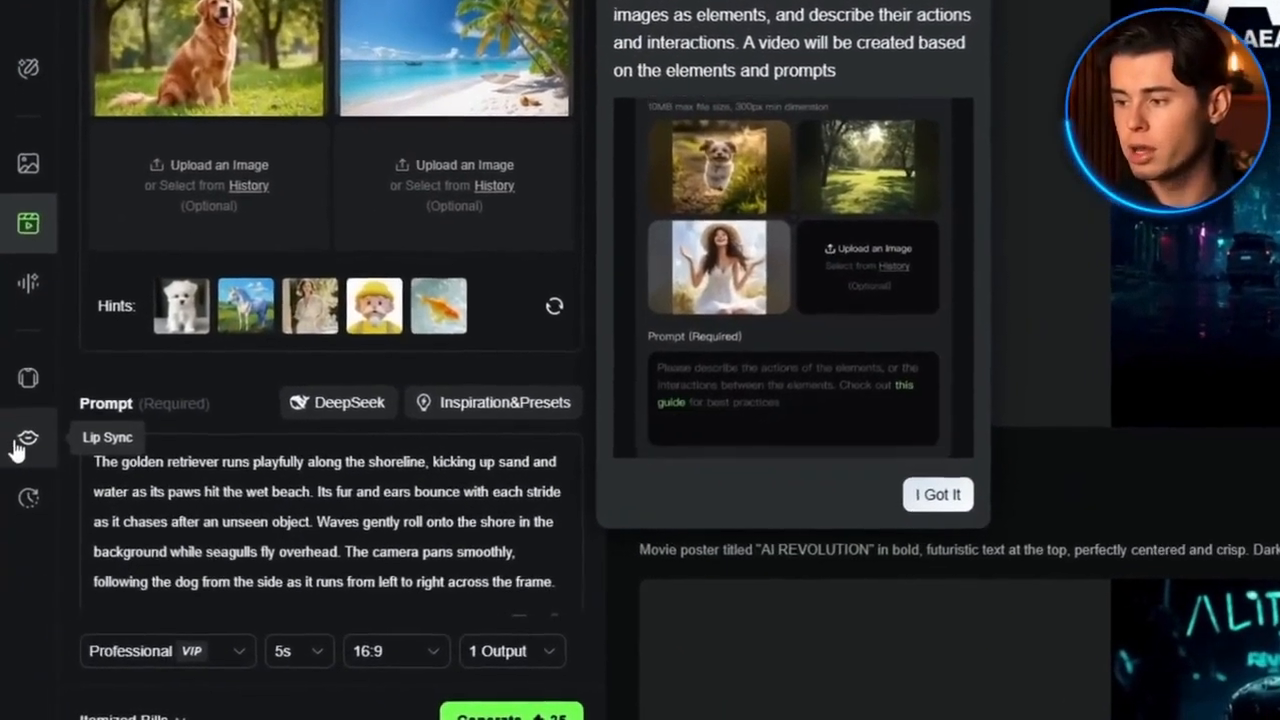
# Switch to Lip Sync and open the text-to-speech or upload audio option for the lip sync audio
pyautogui.click(19, 493)
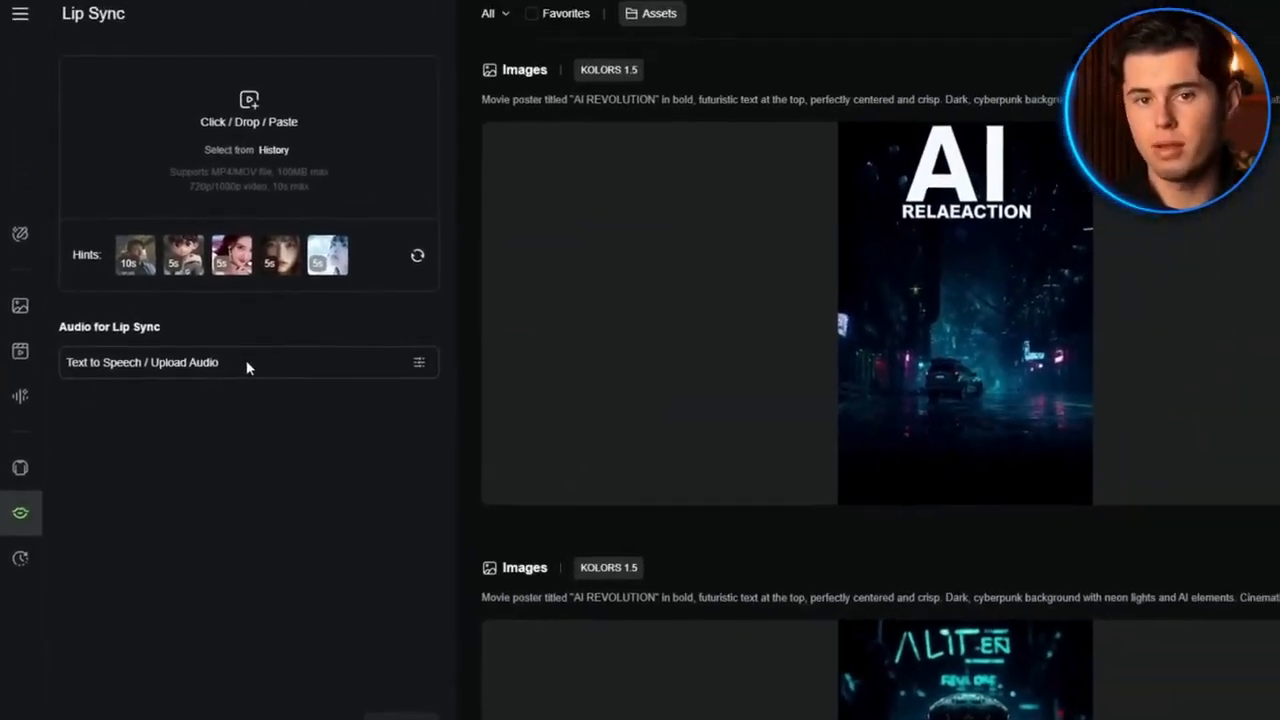
pyautogui.click(182, 367)
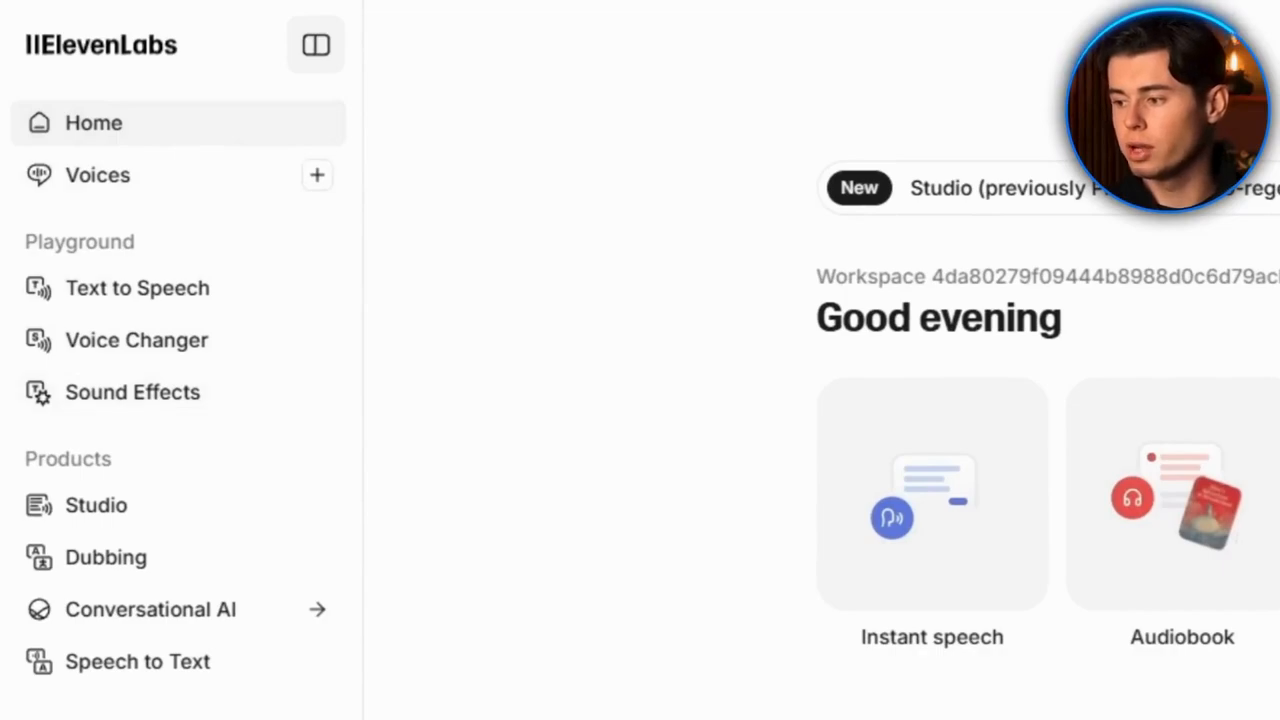
# Switch to ElevenLabs, open the voice library and preview the Drew (Legacy) voice
pyautogui.click(92, 175)
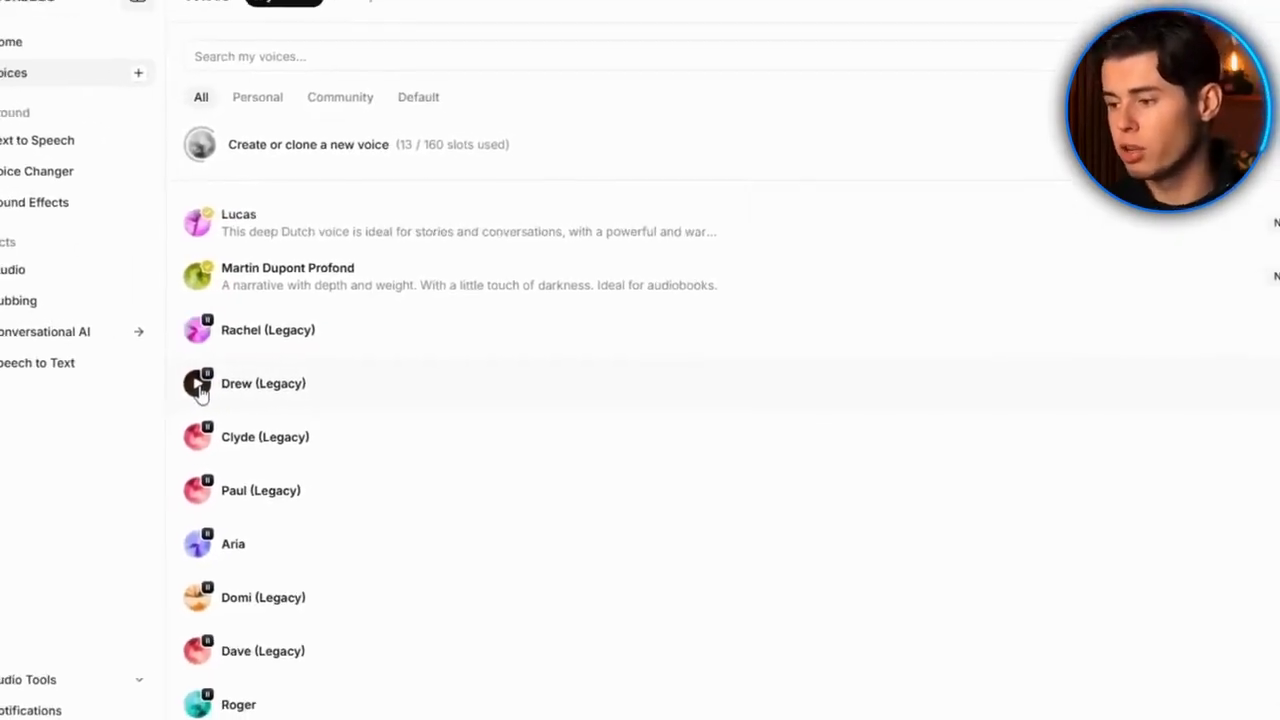
pyautogui.click(199, 386)
pyautogui.scroll(-1, 468, 414)
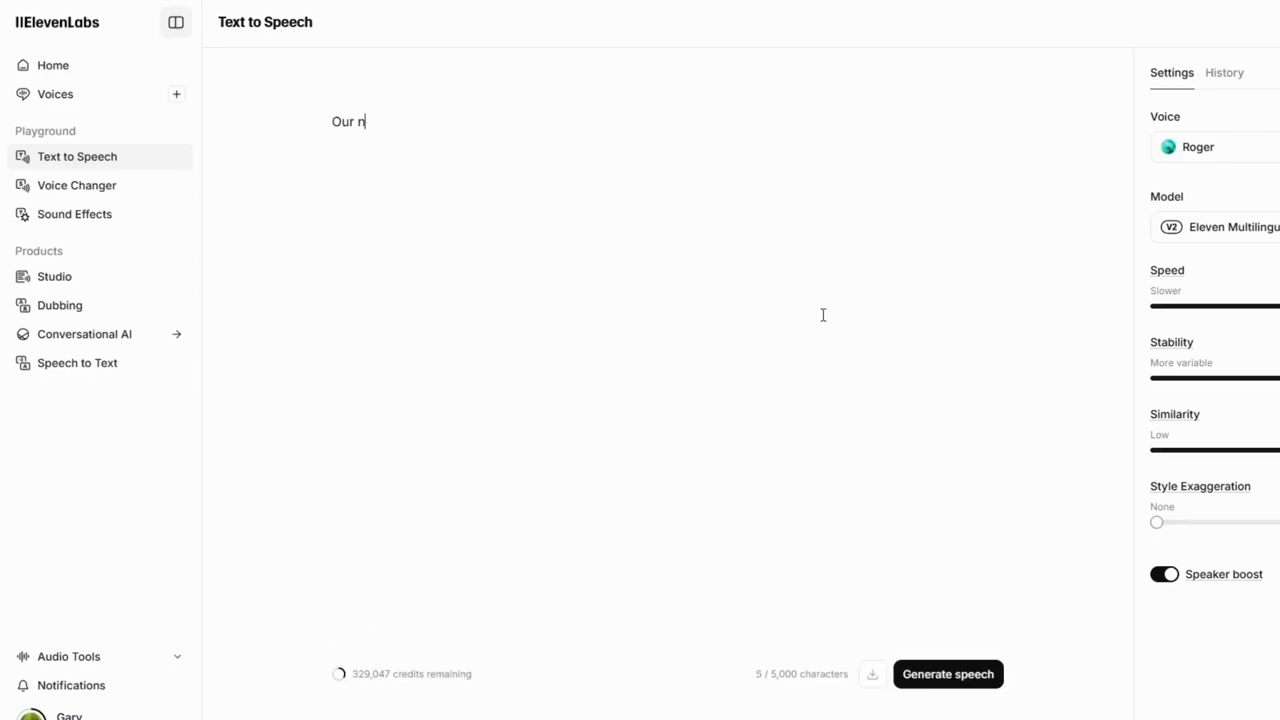
# Generate speech for the line "Our new strategy drove 27% revenue growth and cut costs by 15%."
pyautogui.click(930, 675)
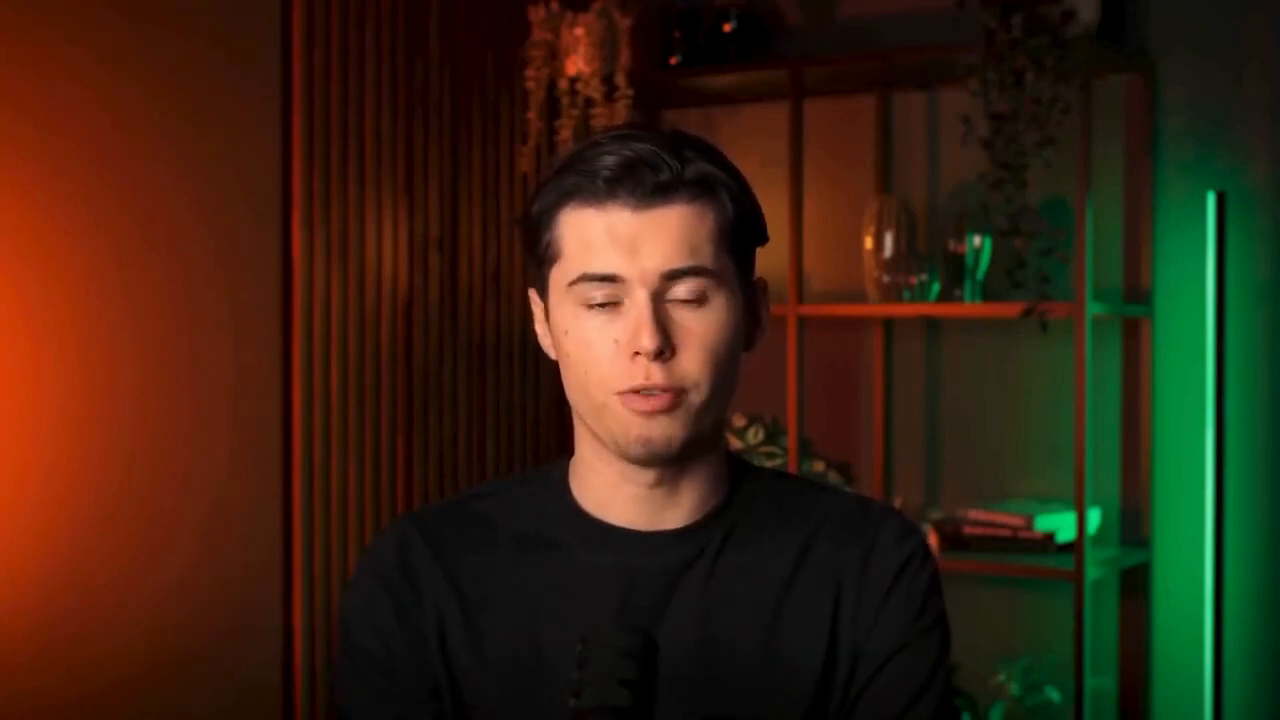
pyautogui.write('Our new strategy drove 27% revenue growth and cut costs by 15%.')
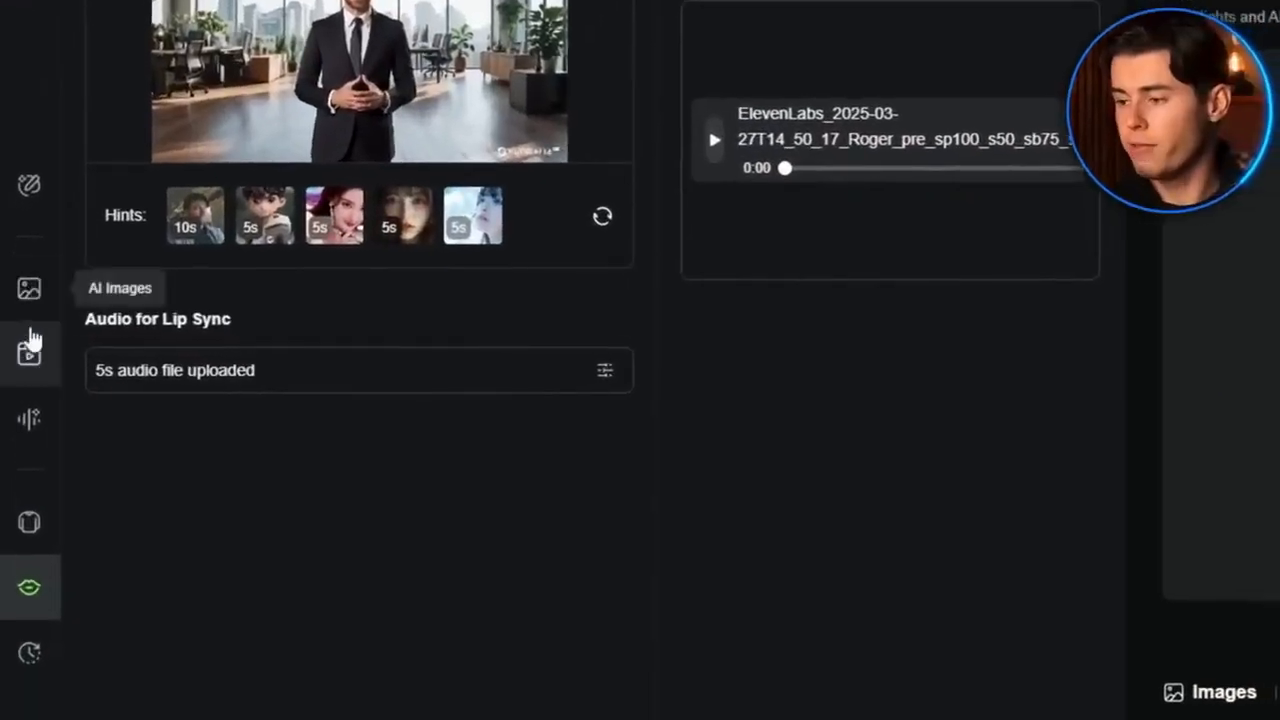
# Return to AI Videos, switch to Text to Video and set the generation mode to Professional
pyautogui.click(29, 358)
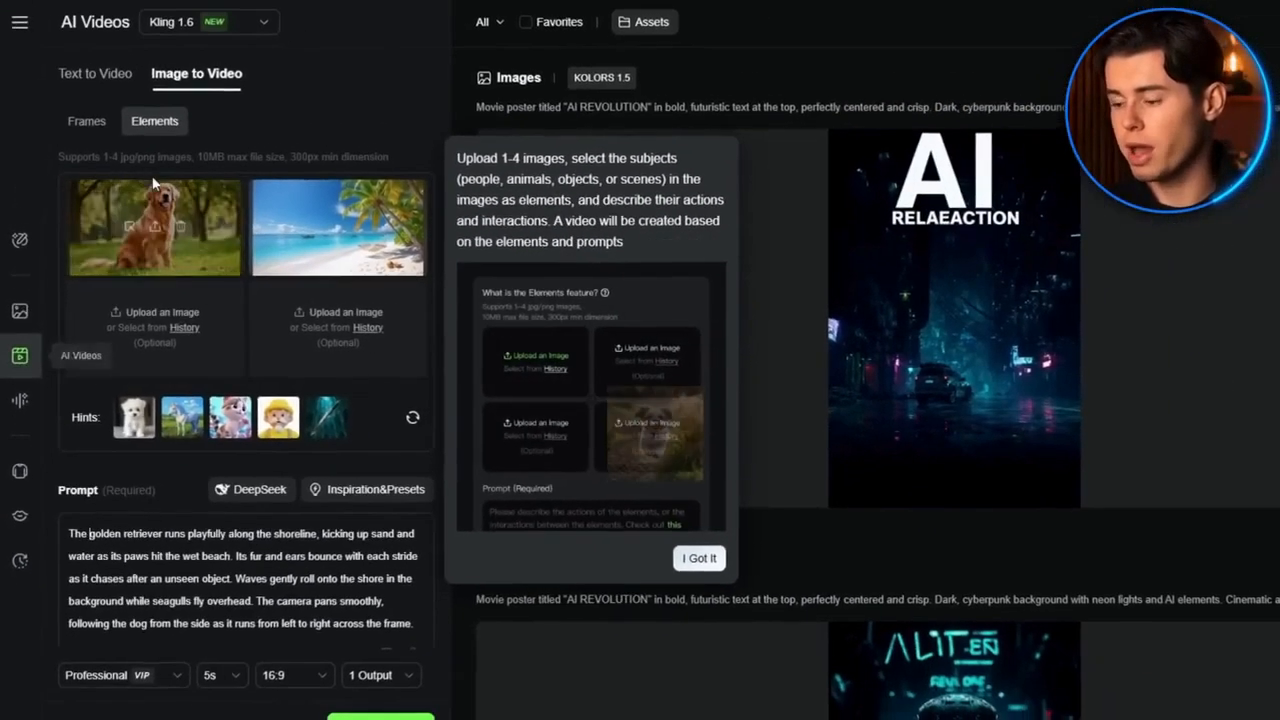
pyautogui.click(115, 82)
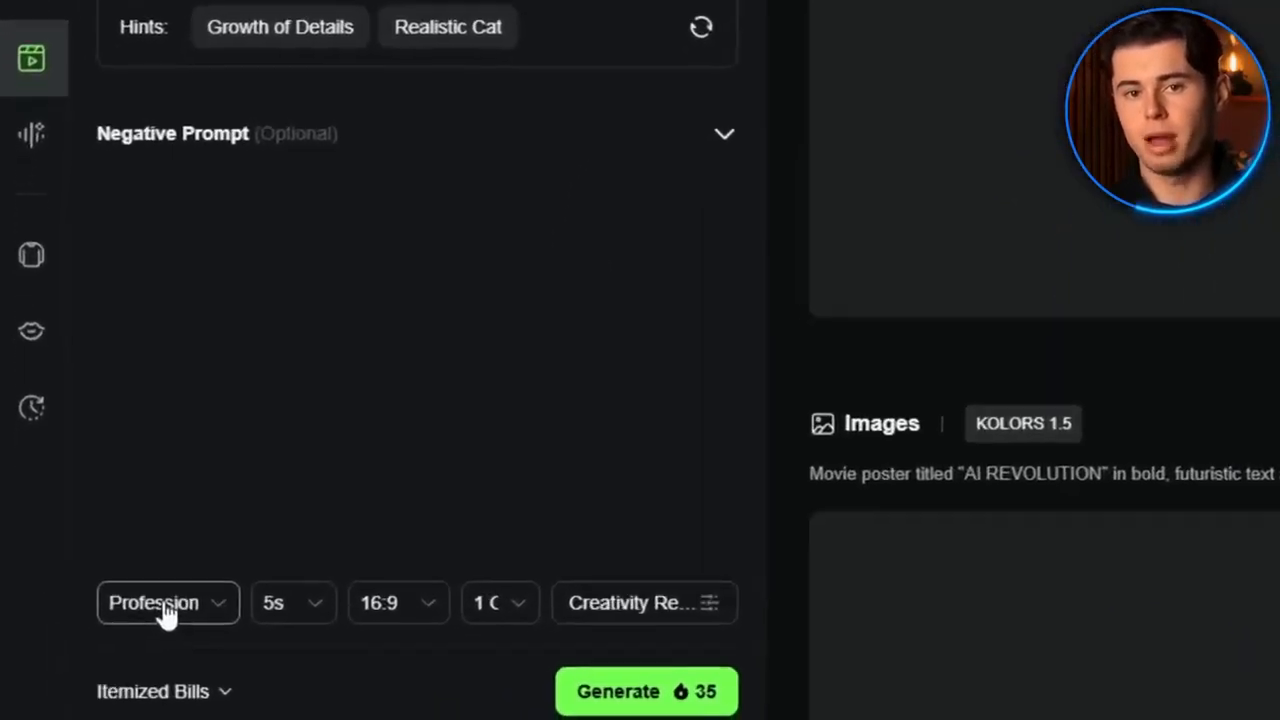
pyautogui.click(90, 677)
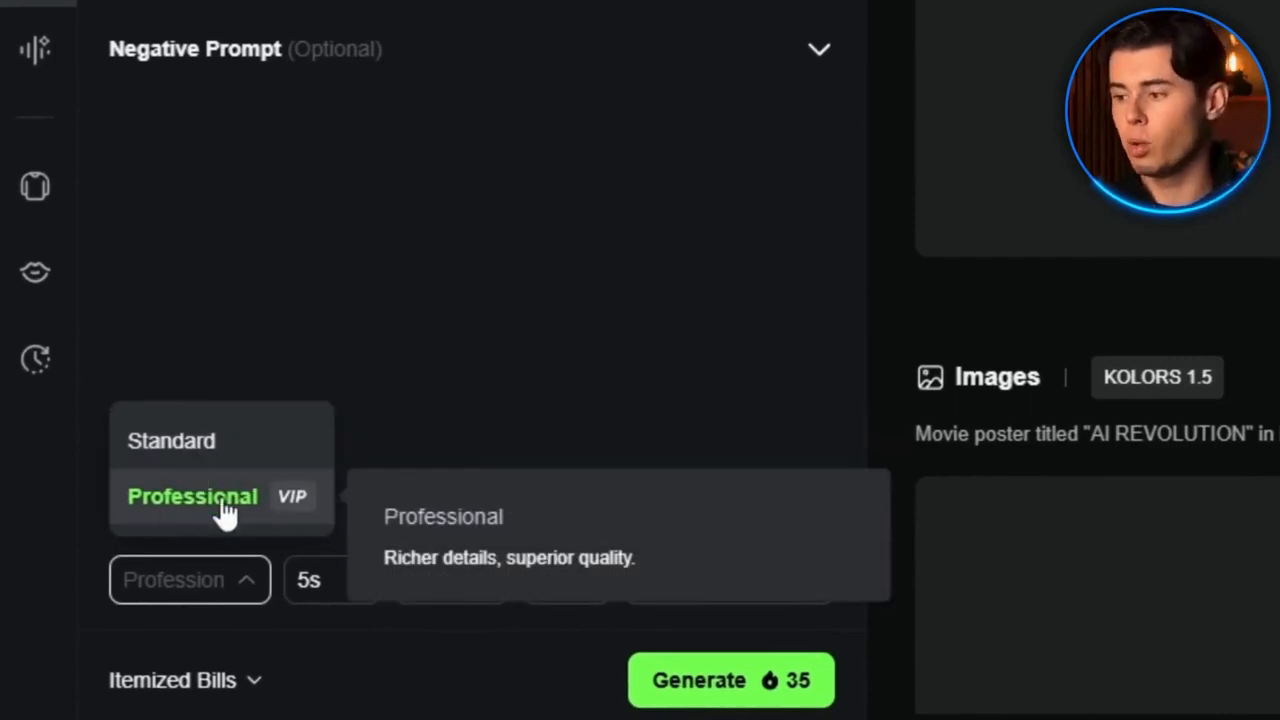
pyautogui.click(224, 505)
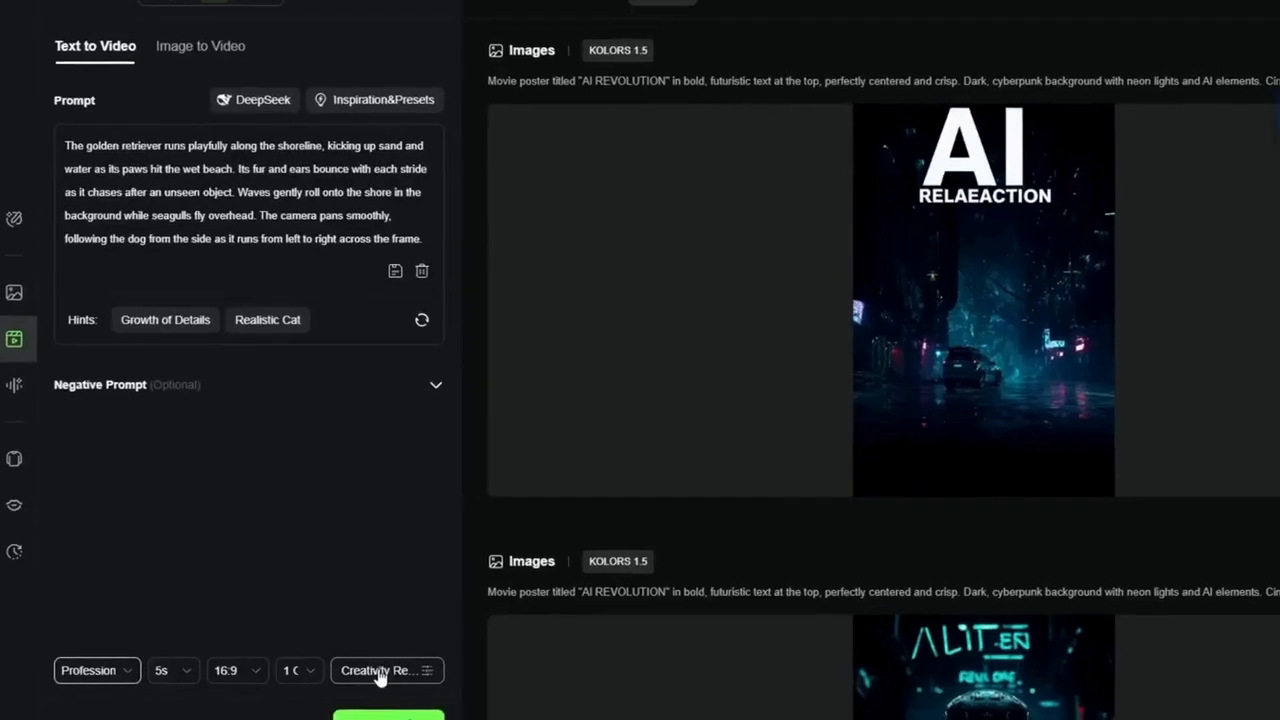
# Adjust the Creativity–Relevance slider, moving it to the Relevance end and then back toward Creativity
pyautogui.click(380, 674)
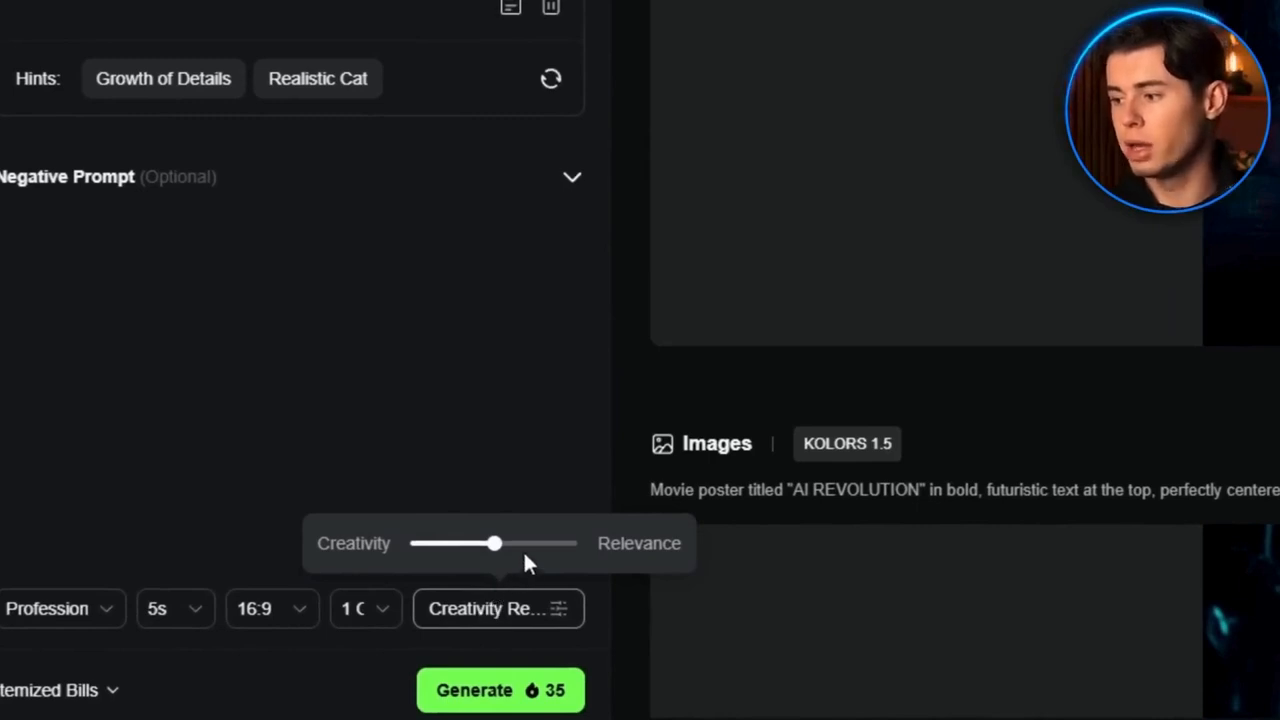
pyautogui.moveTo(508, 545)
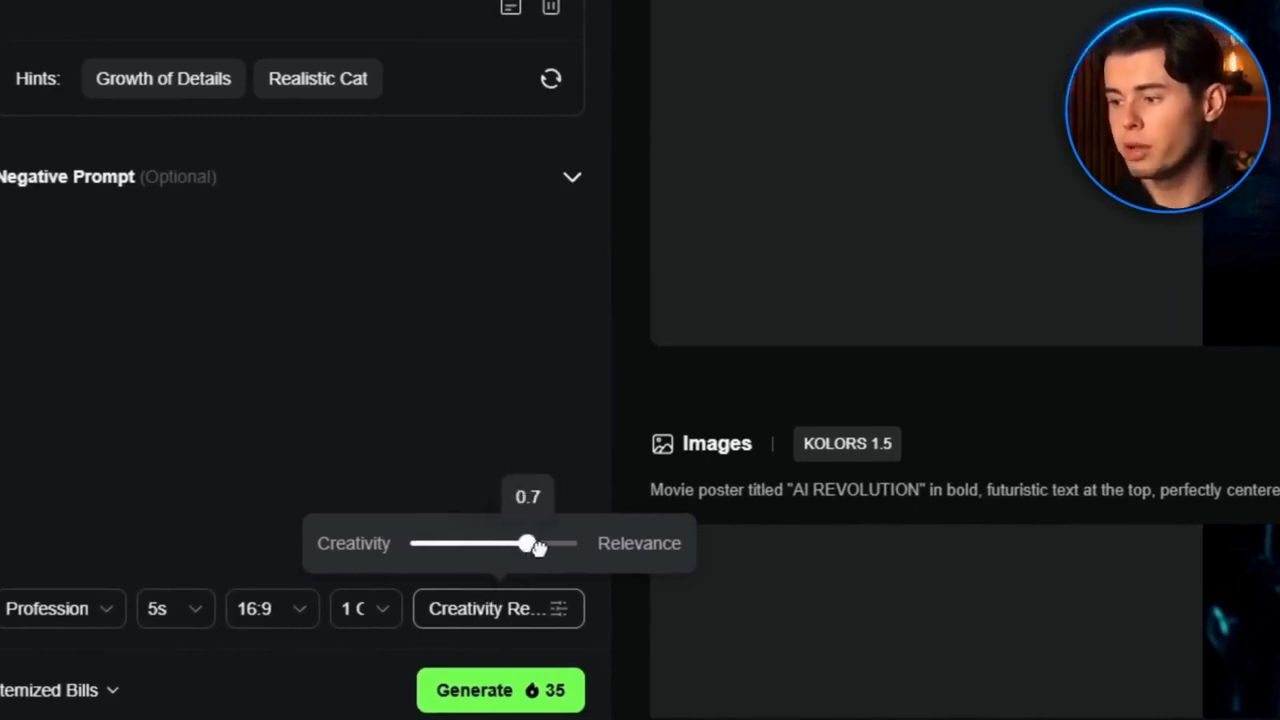
pyautogui.moveTo(538, 547); pyautogui.dragTo(593, 547)
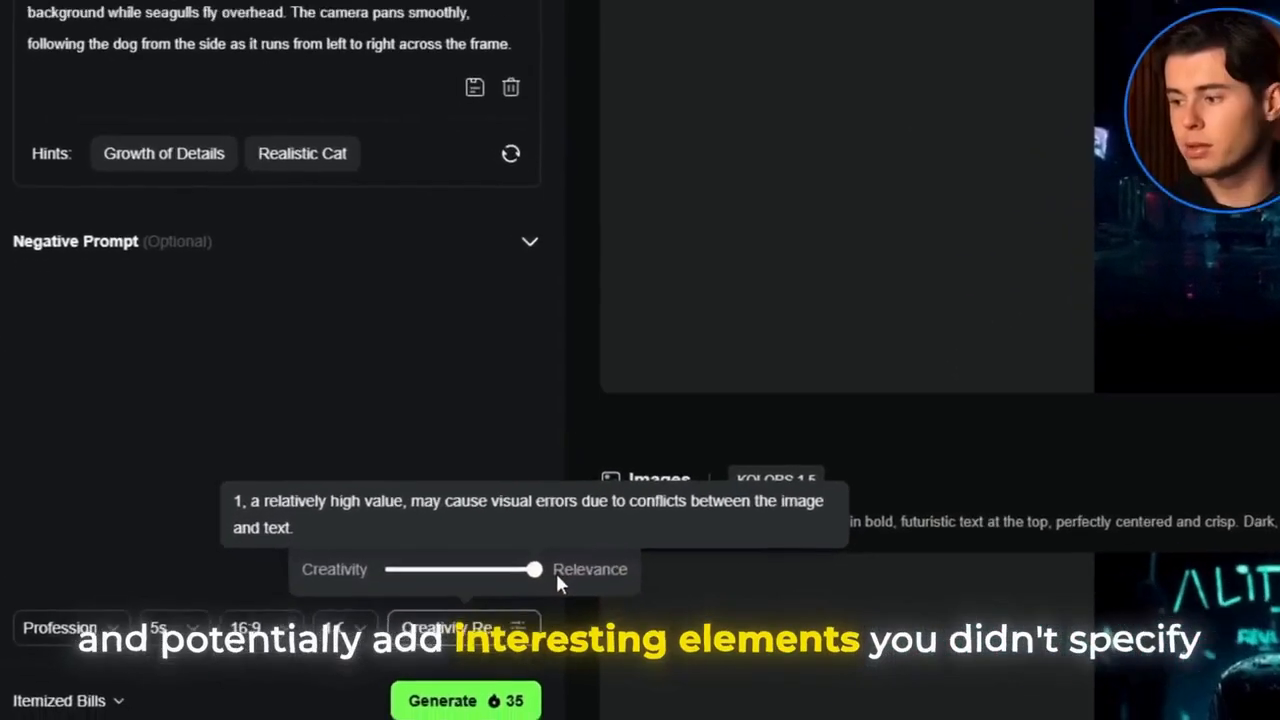
pyautogui.moveTo(565, 551); pyautogui.dragTo(403, 552)
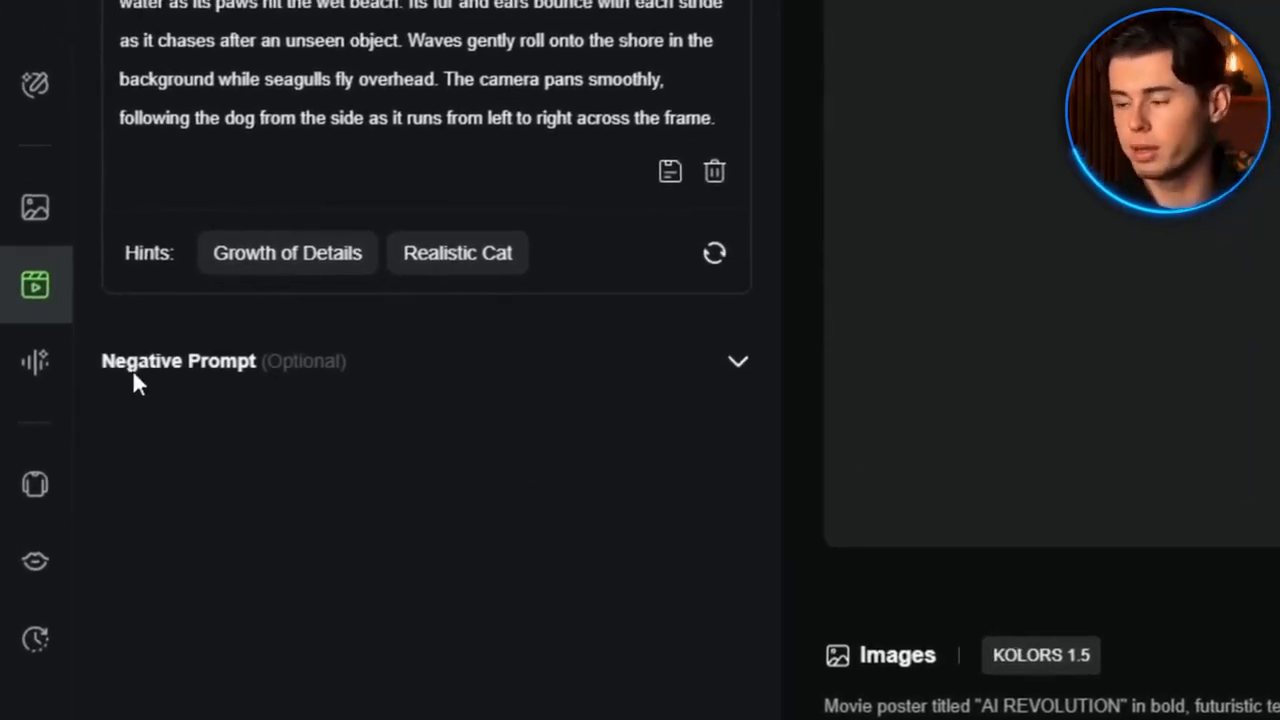
# Expand the Negative Prompt and enter blurry
pyautogui.click(224, 367)
pyautogui.click(257, 505)
pyautogui.write('blurry')
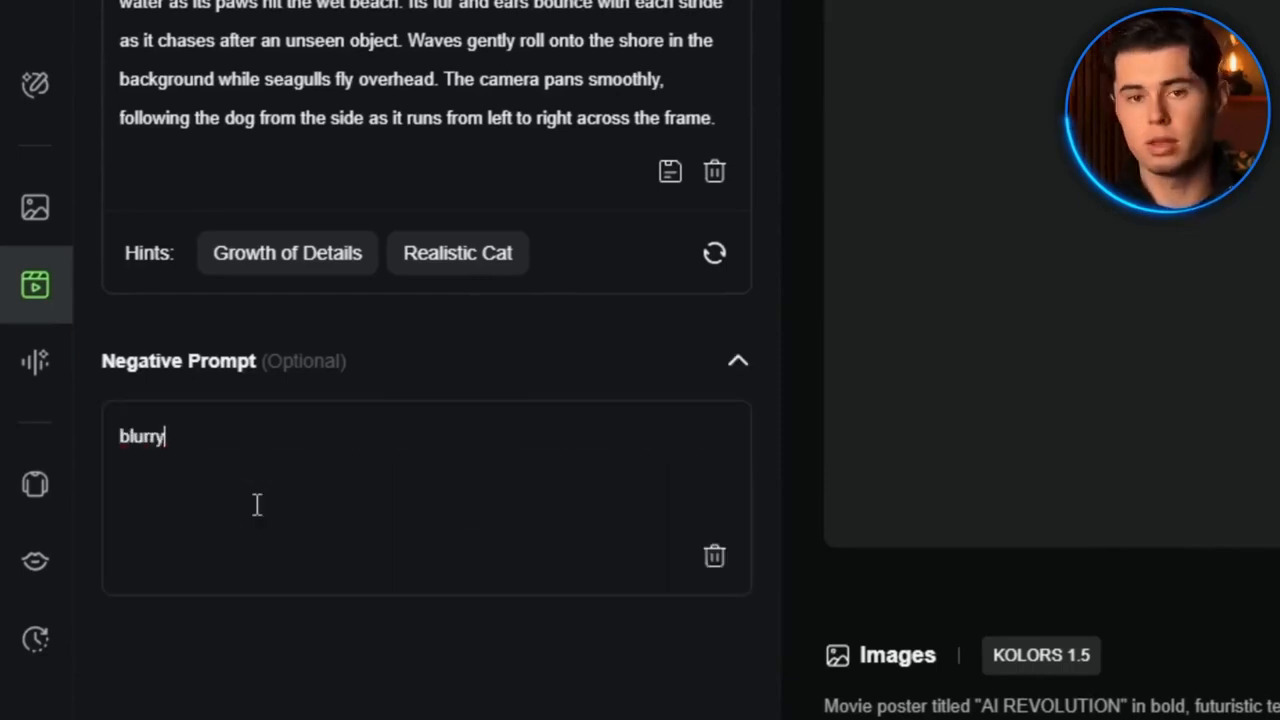